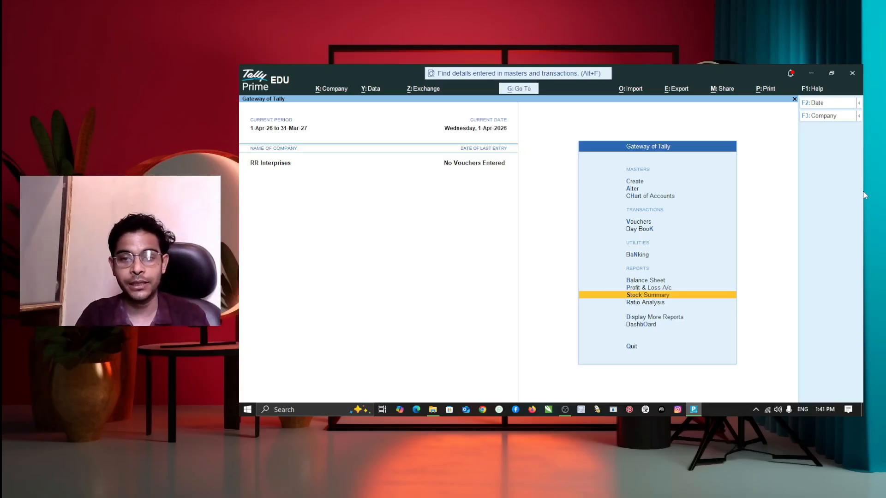
# Open the K: Company menu from the Gateway of Tally for RR Interprises.
pyautogui.press('alt')
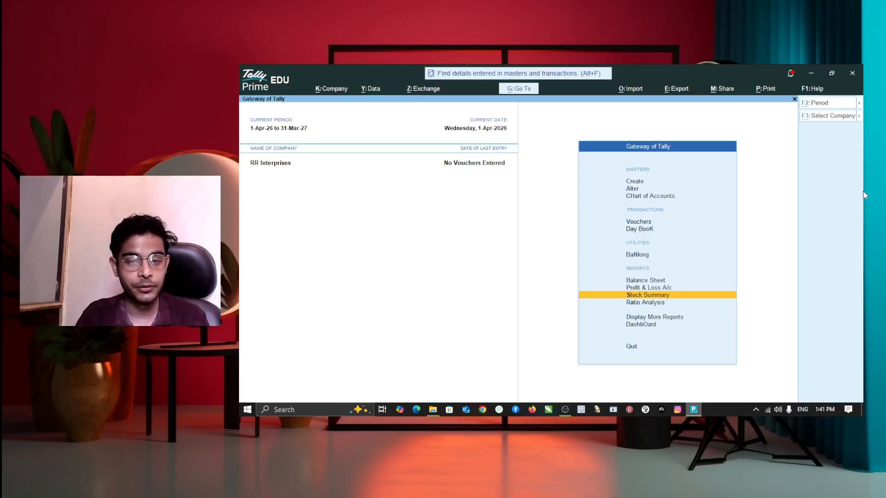
pyautogui.hotkey('alt', 'k')
# Shut the open company RR Interprises.
pyautogui.press('Down')
pyautogui.press('Down')
pyautogui.press('Down')
pyautogui.press('Down')
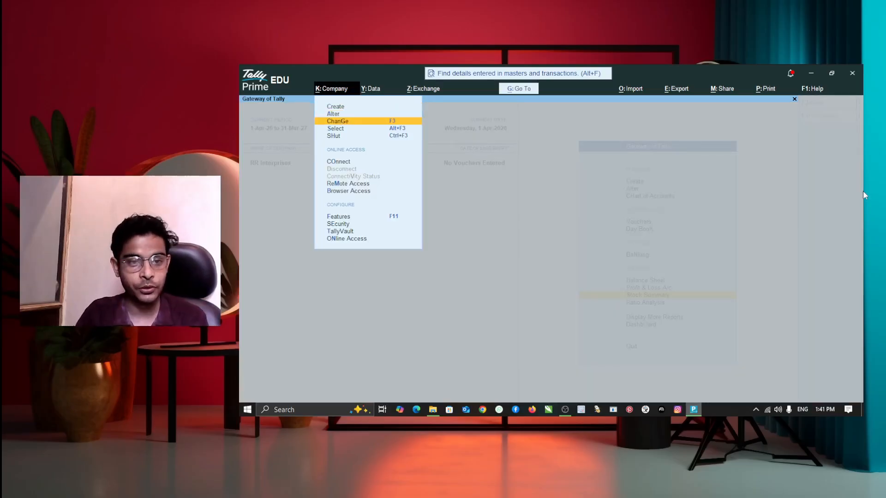
pyautogui.press('Return')
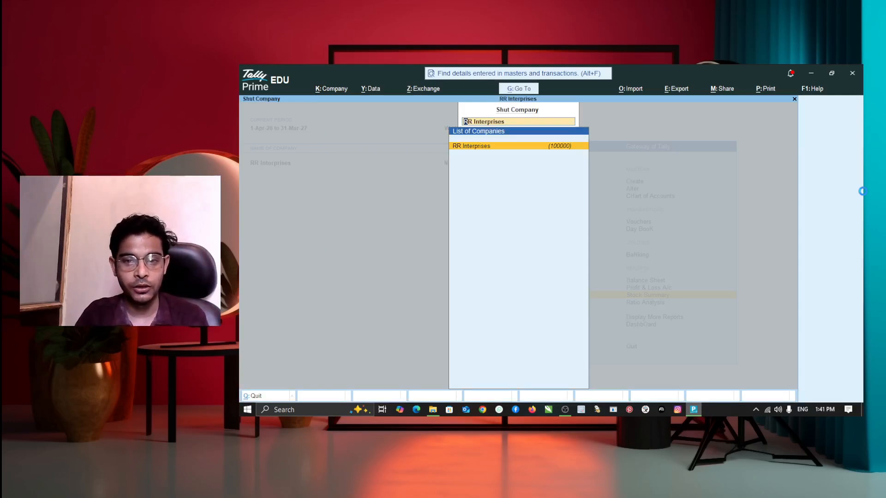
pyautogui.press('Return')
# Start a new company named PP Interprises with address Ghughli, Maharajganj.
pyautogui.press('Up')
pyautogui.press('Up')
pyautogui.press('Up')
pyautogui.press('Up')
pyautogui.press('Up')
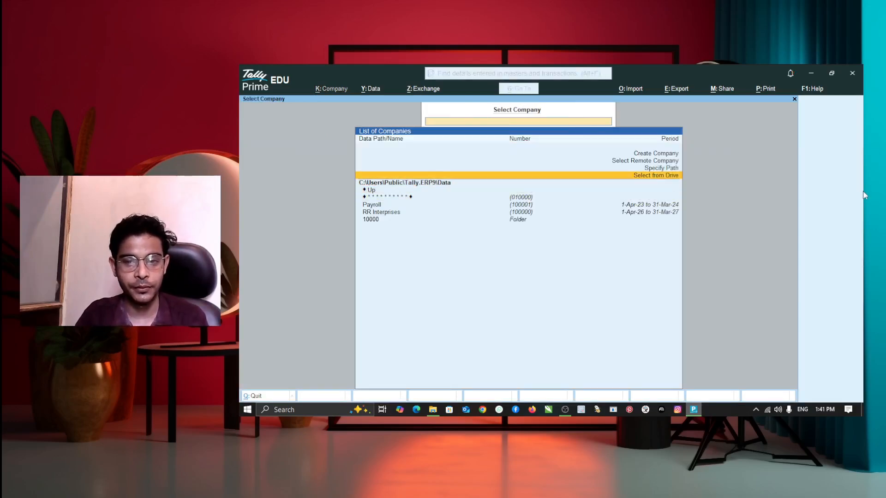
pyautogui.press('Up')
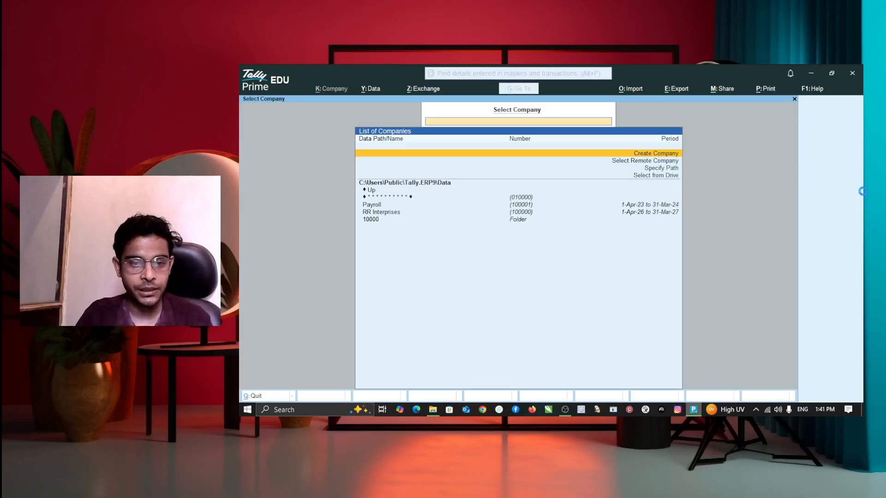
pyautogui.press('Return')
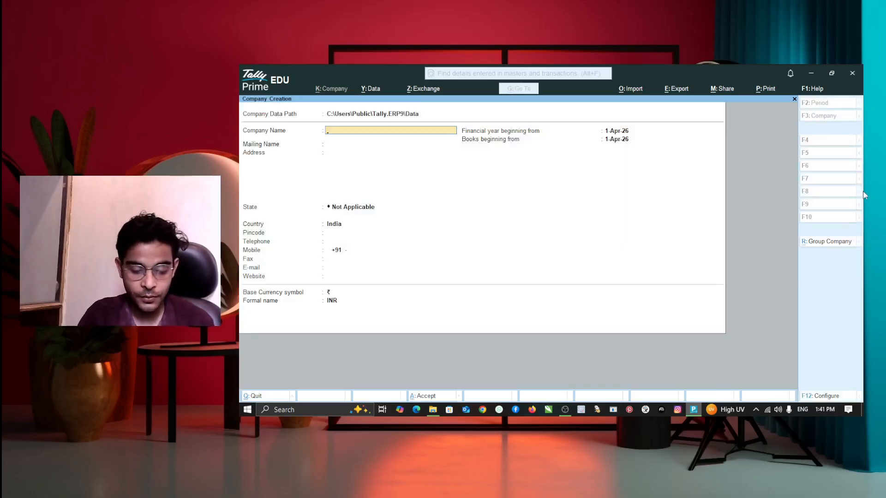
pyautogui.write('Pp')
pyautogui.press('BackSpace')
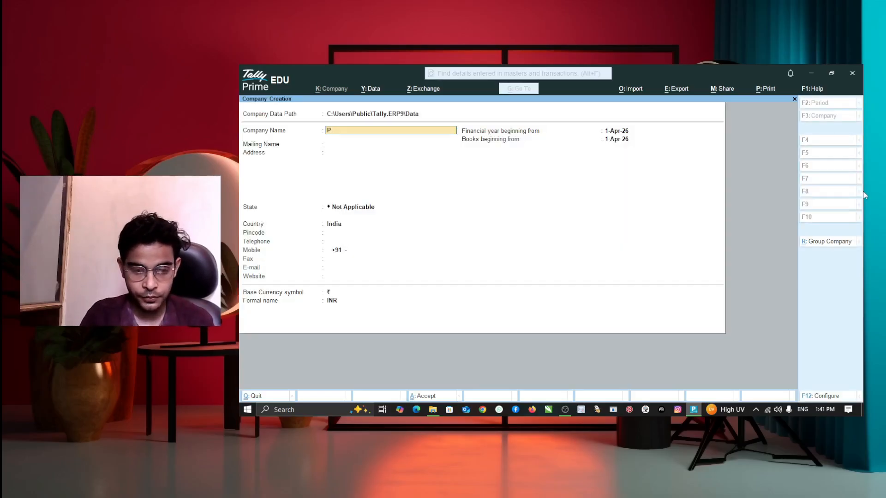
pyautogui.write('P Interprises')
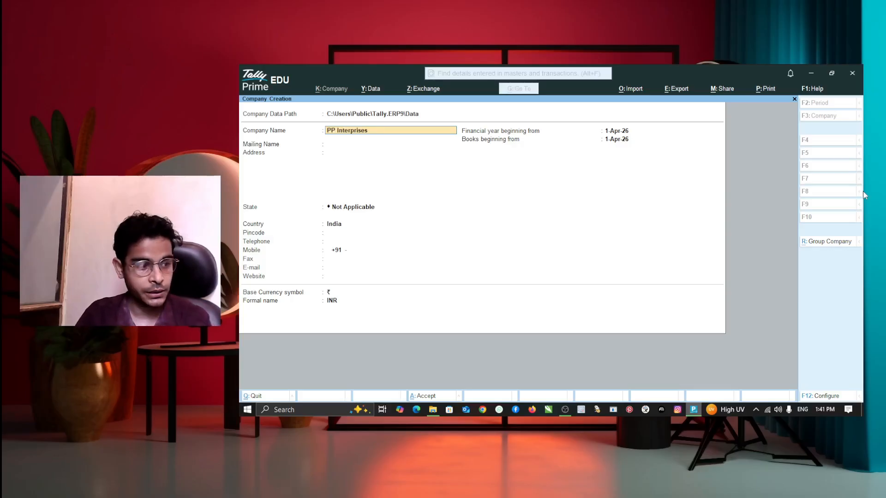
pyautogui.press('Return')
pyautogui.press('Return')
pyautogui.write('Gh')
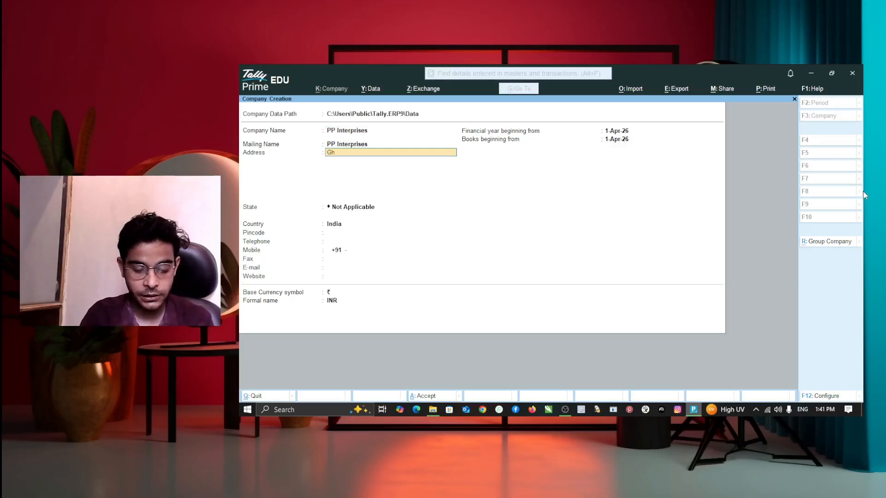
pyautogui.write('ughli')
pyautogui.press('Return')
pyautogui.write('M')
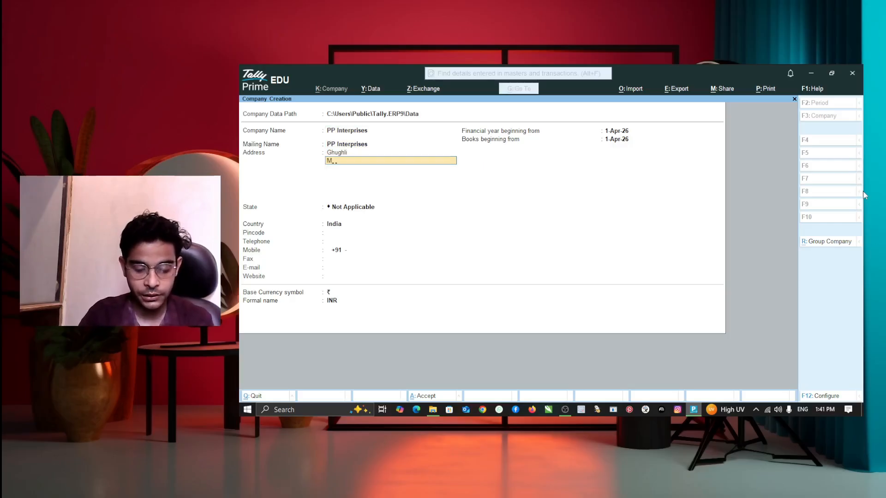
pyautogui.write('aharajganj')
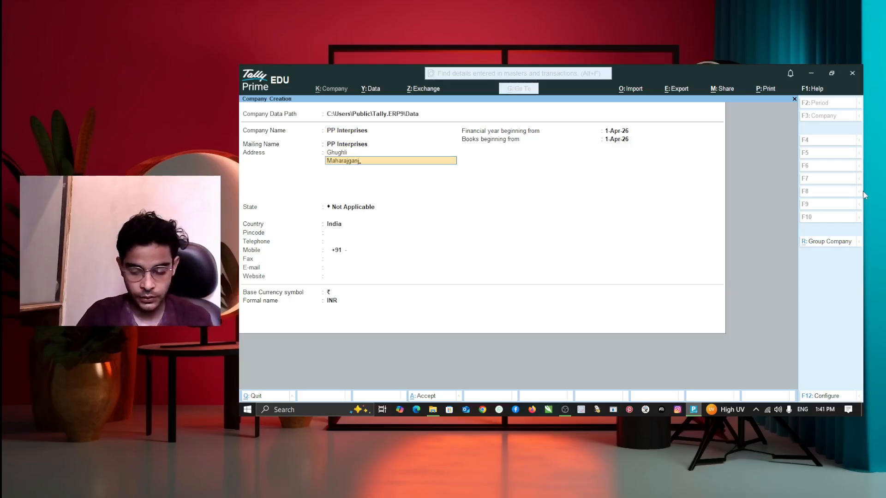
pyautogui.press('Return')
pyautogui.press('Return')
pyautogui.press('Return')
# Set the state to Uttar Pradesh, enter the mobile number, and save the company.
pyautogui.press('BackSpace')
pyautogui.write('Utt')
pyautogui.press('Down')
pyautogui.press('Down')
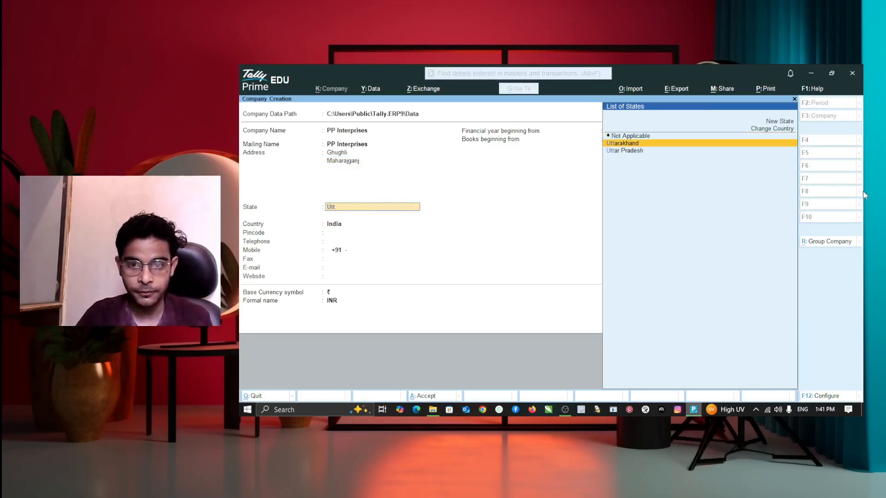
pyautogui.press('Return')
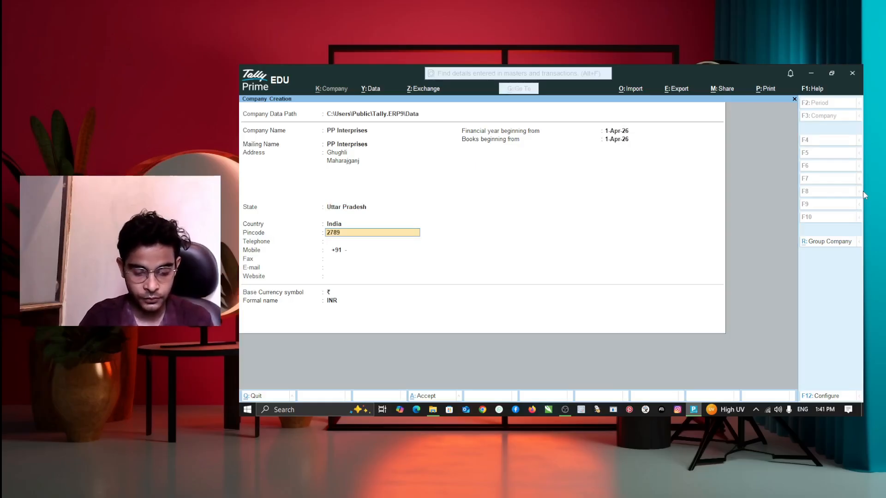
pyautogui.press('Return')
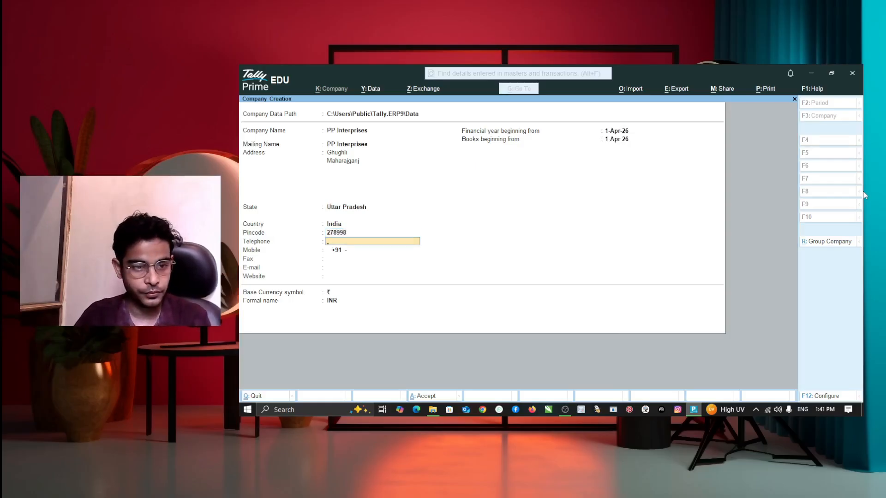
pyautogui.press('Return')
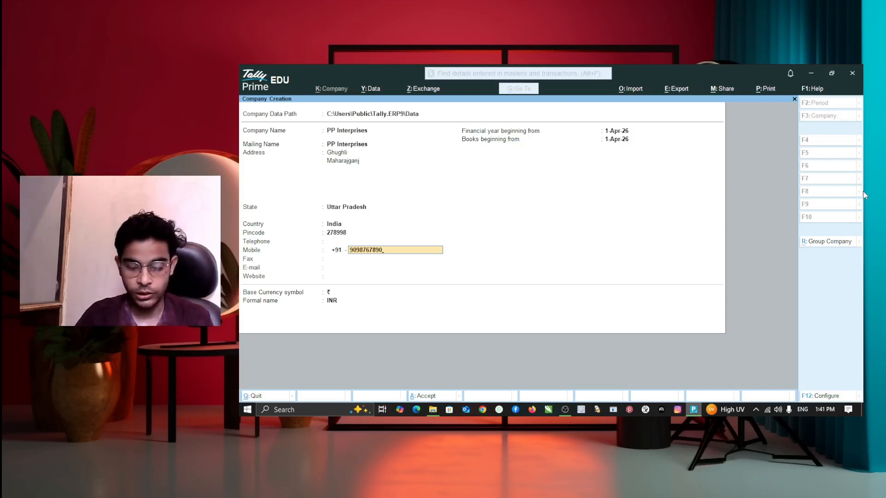
pyautogui.press('Return')
pyautogui.press('Return')
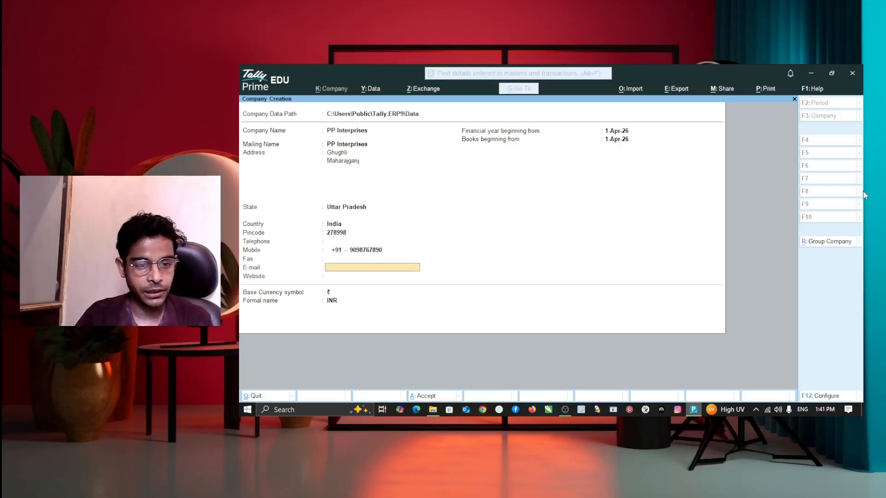
pyautogui.press('Return')
pyautogui.press('Return')
pyautogui.press('Return')
pyautogui.press('Return')
pyautogui.press('ctrl')
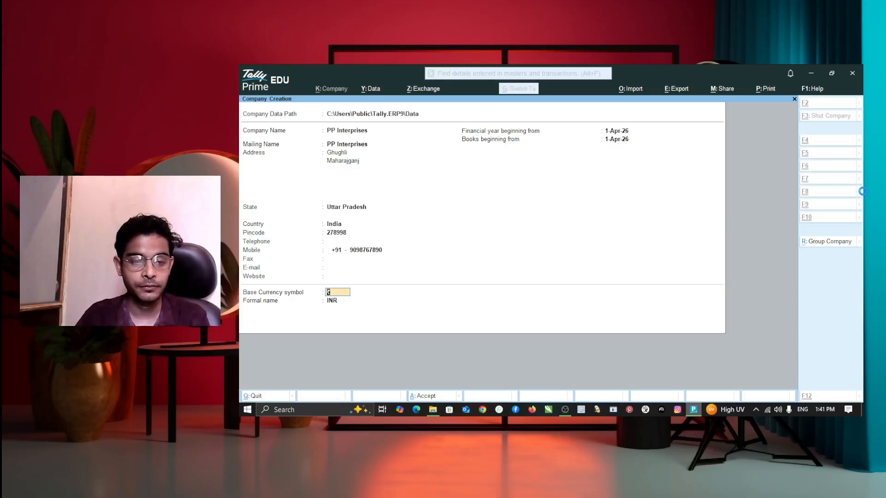
pyautogui.press('Return')
pyautogui.press('Return')
pyautogui.press('Return')
pyautogui.press('Return')
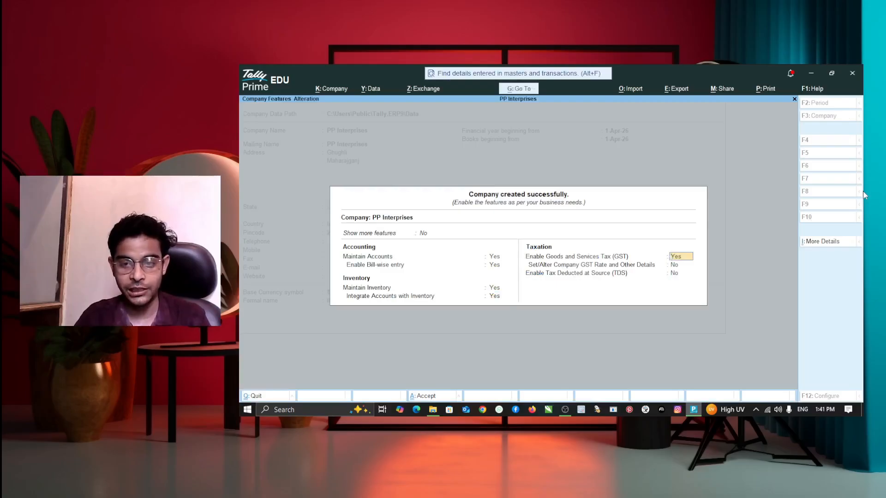
# Set Enable Goods and Services Tax to No and accept the company features.
pyautogui.press('n')
pyautogui.press('Return')
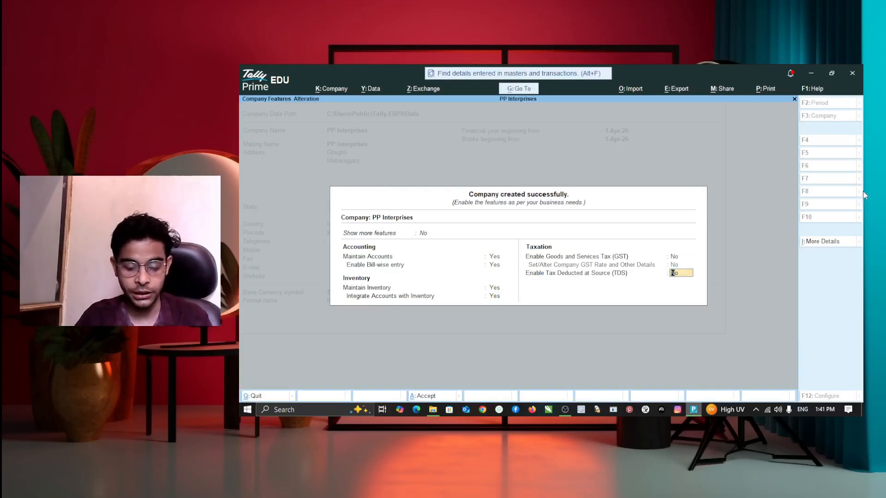
pyautogui.press('Return')
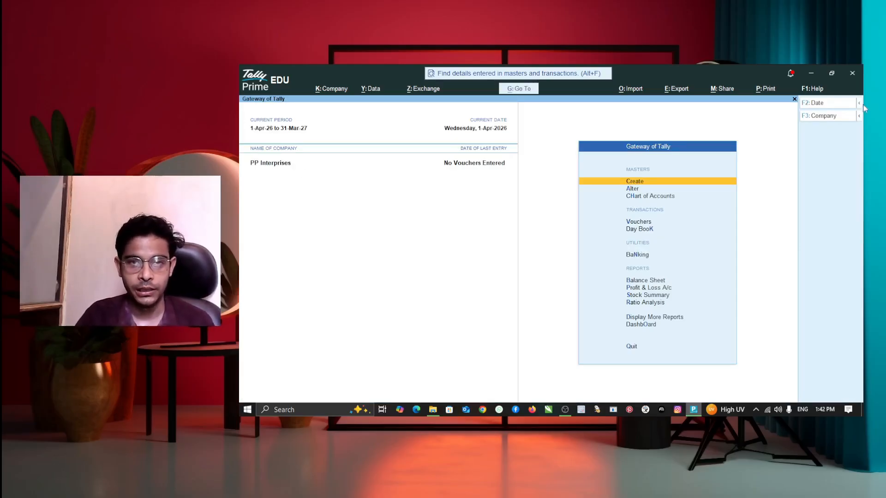
# Check that the Stock Summary is empty, then return to the Gateway of Tally.
pyautogui.press('Down')
pyautogui.press('Down')
pyautogui.press('Down')
pyautogui.press('Down')
pyautogui.press('Down')
pyautogui.press('Down')
pyautogui.press('Down')
pyautogui.press('Down')
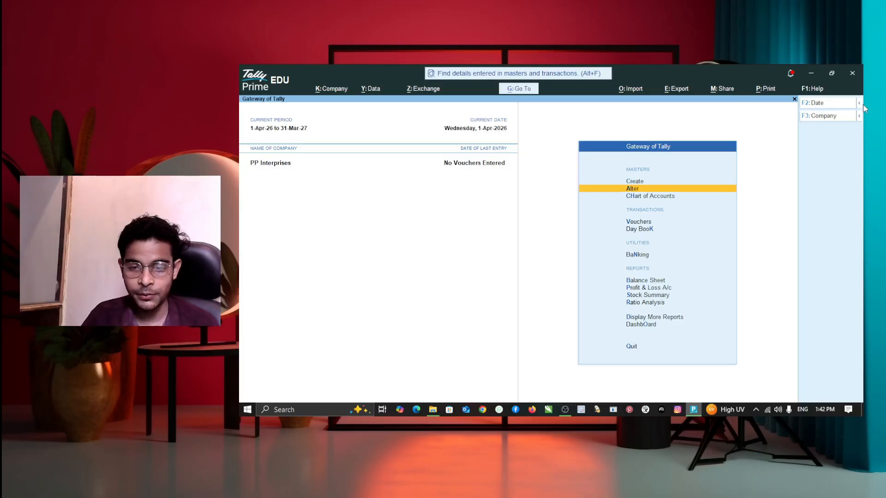
pyautogui.press('Return')
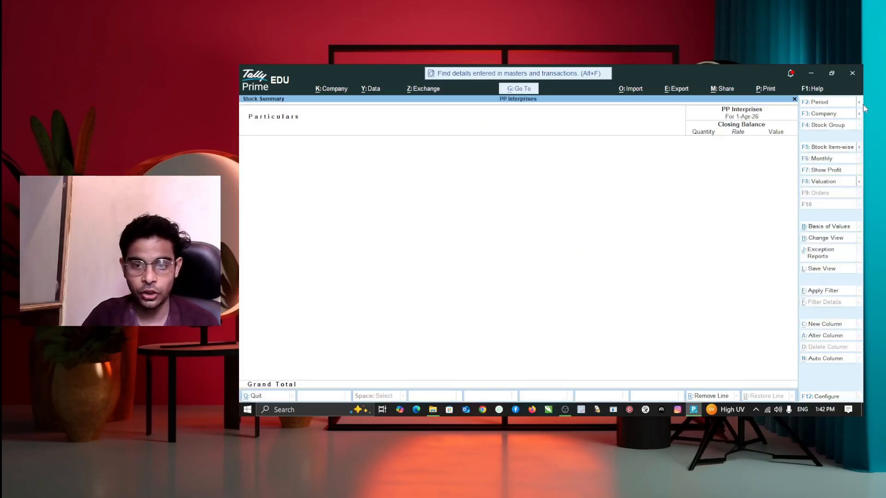
pyautogui.press('Escape')
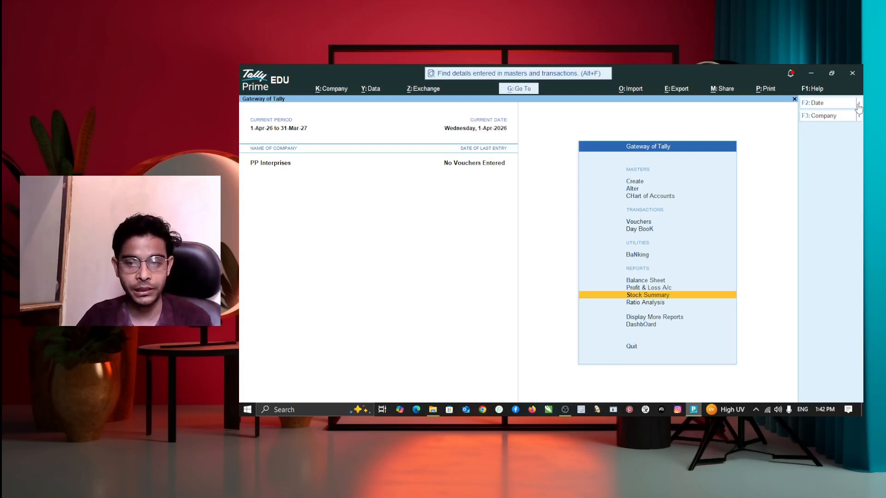
pyautogui.press('Up')
pyautogui.press('Up')
pyautogui.press('Up')
pyautogui.press('Up')
pyautogui.press('Up')
pyautogui.press('Up')
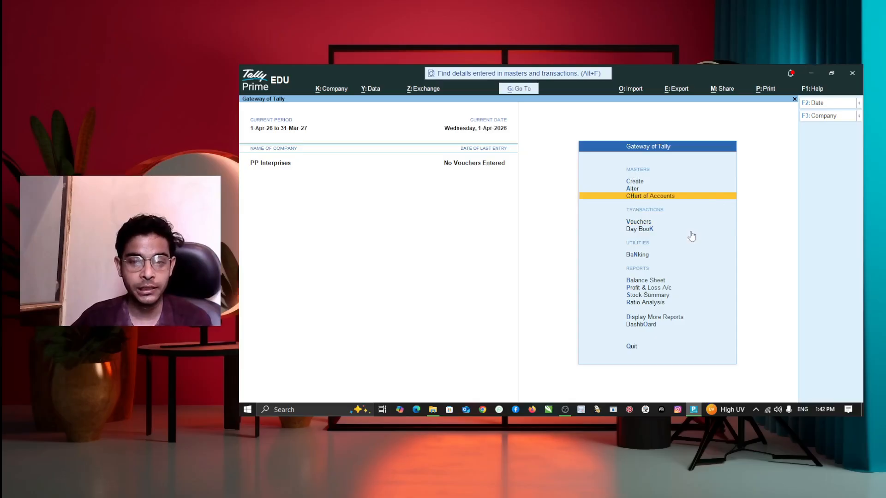
pyautogui.press('Up')
pyautogui.press('Up')
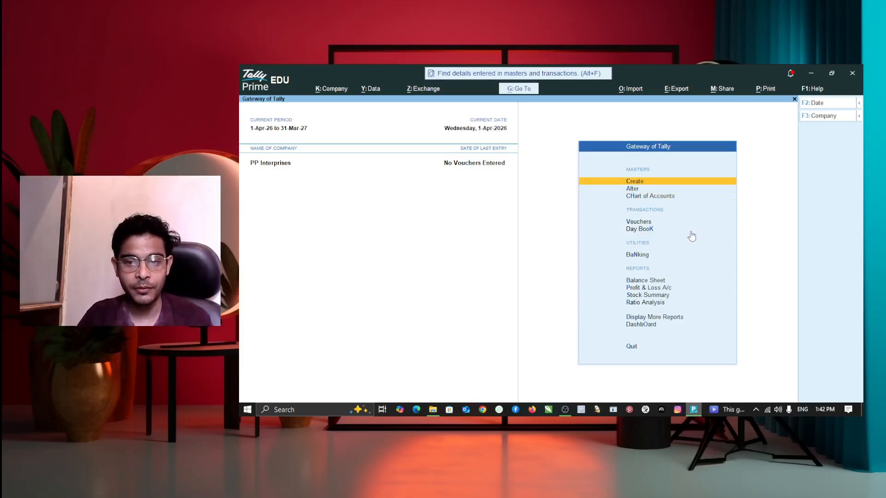
# Create the unit kgs with formal name Kilogram and 0 decimal places.
pyautogui.press('Return')
pyautogui.press('Down')
pyautogui.press('Down')
pyautogui.press('Down')
pyautogui.press('Down')
pyautogui.press('Down')
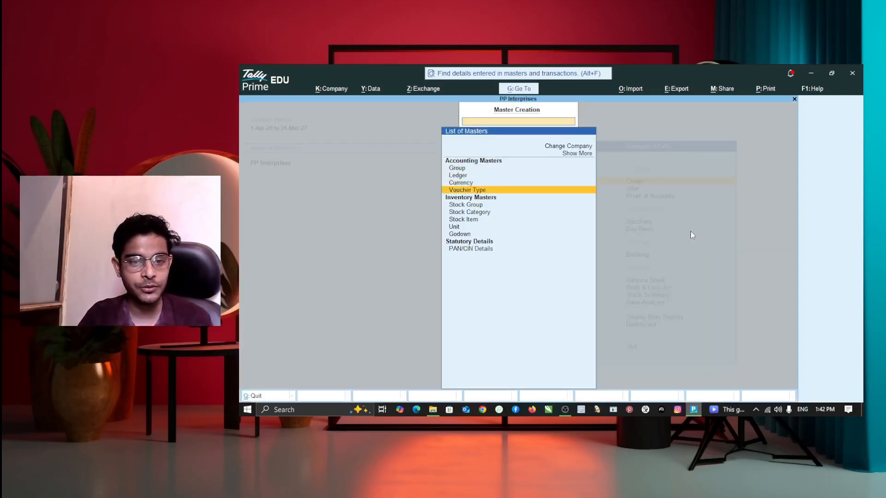
pyautogui.press('Down')
pyautogui.press('Down')
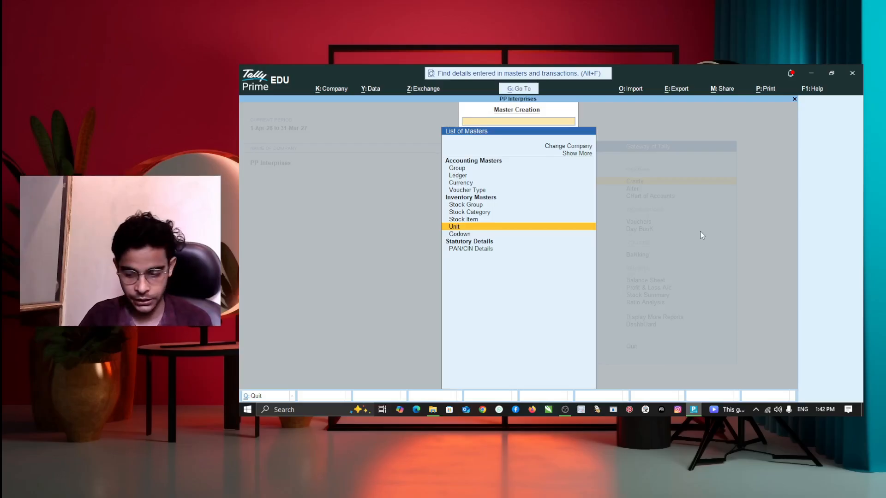
pyautogui.press('Return')
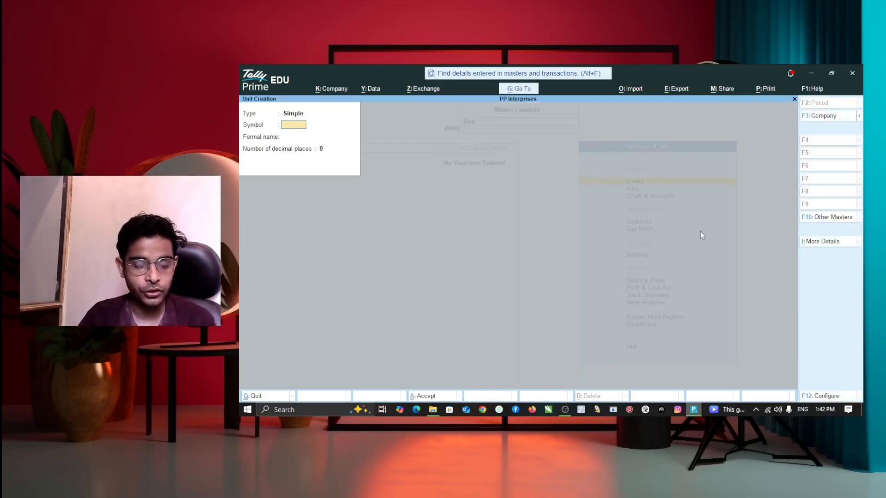
pyautogui.write('kgs')
pyautogui.press('Return')
pyautogui.write('Kil')
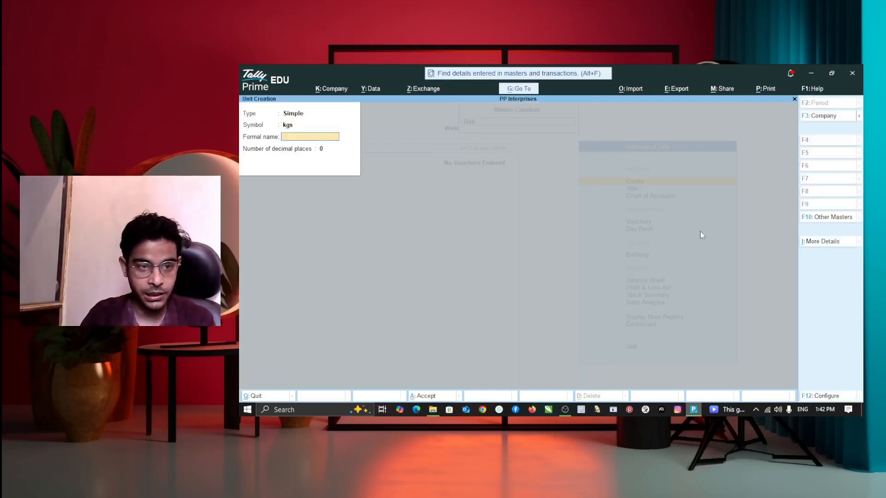
pyautogui.write('ogram')
pyautogui.press('Return')
pyautogui.press('Return')
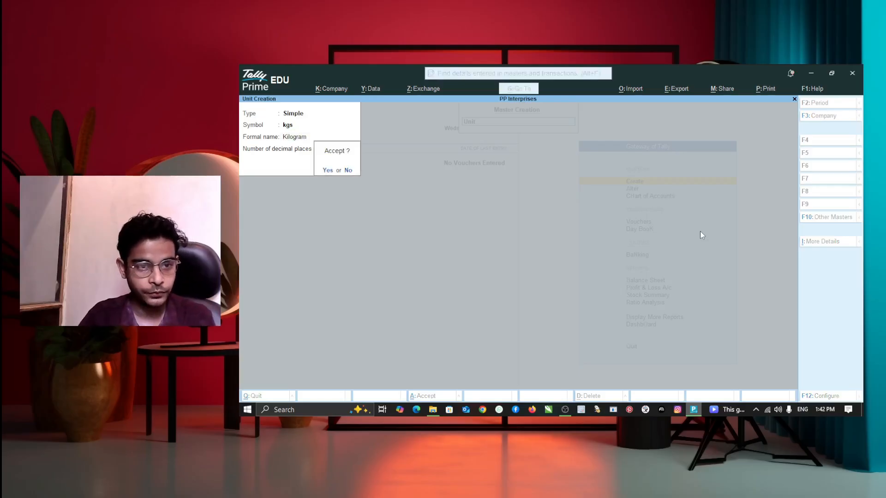
pyautogui.press('Return')
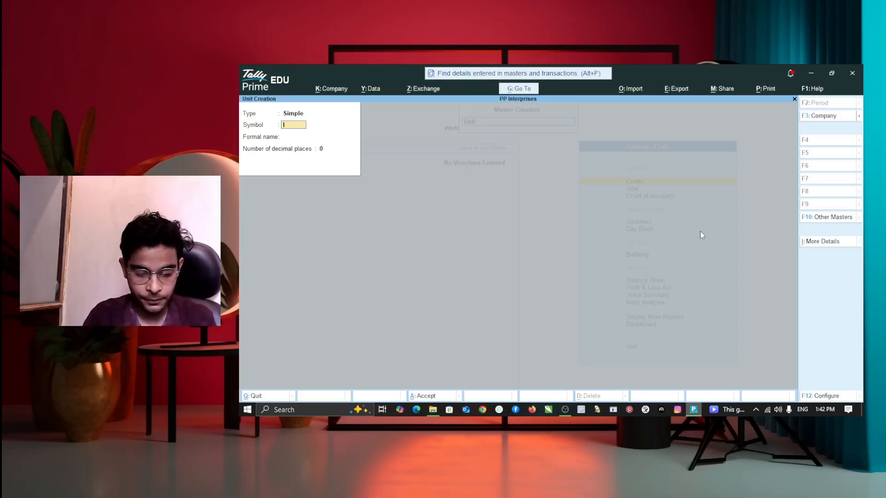
# Add the unit ltr named Litter and quit unit creation.
pyautogui.press('Return')
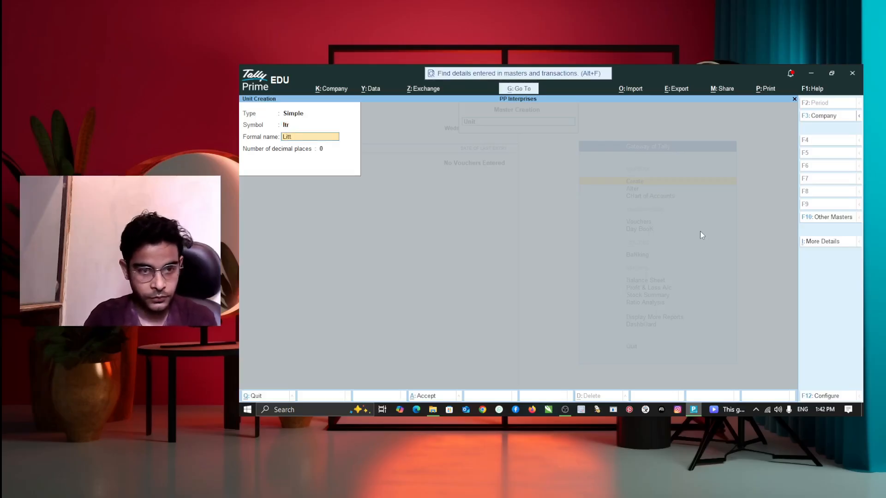
pyautogui.write('Litter')
pyautogui.press('Return')
pyautogui.press('Return')
pyautogui.press('Return')
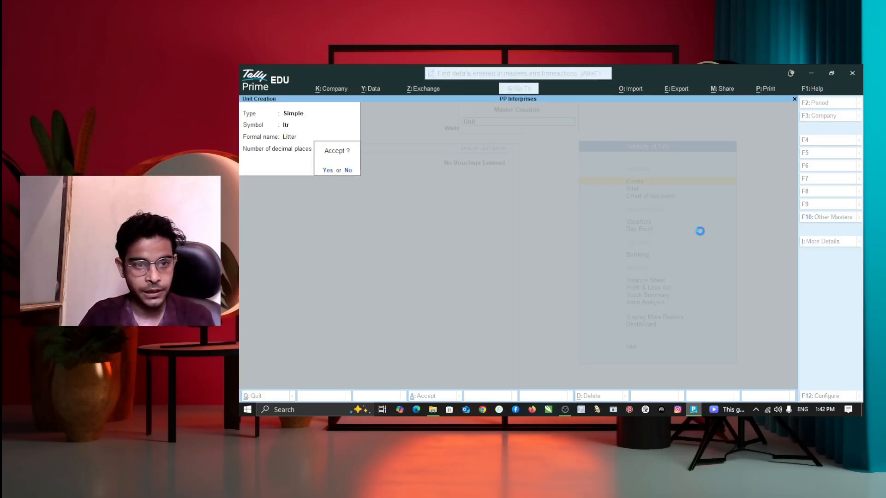
pyautogui.press('Escape')
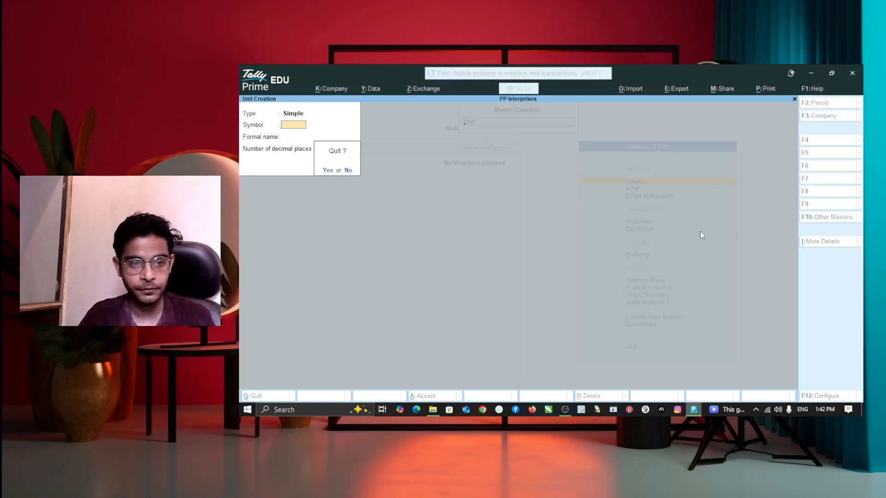
pyautogui.press('Return')
pyautogui.press('Up')
pyautogui.press('Up')
pyautogui.press('Up')
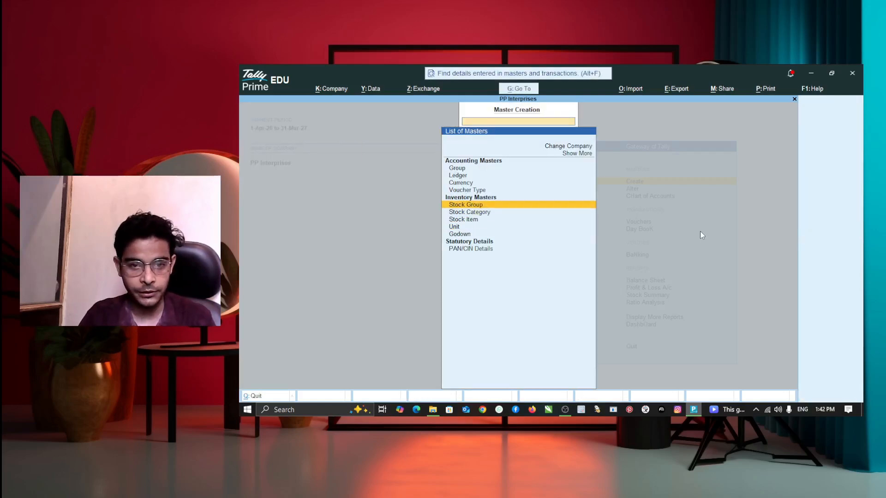
# Create the stock groups Rice, Oil and Spices, each under Primary.
pyautogui.press('Return')
pyautogui.write('Rice')
pyautogui.press('Return')
pyautogui.press('Return')
pyautogui.press('Return')
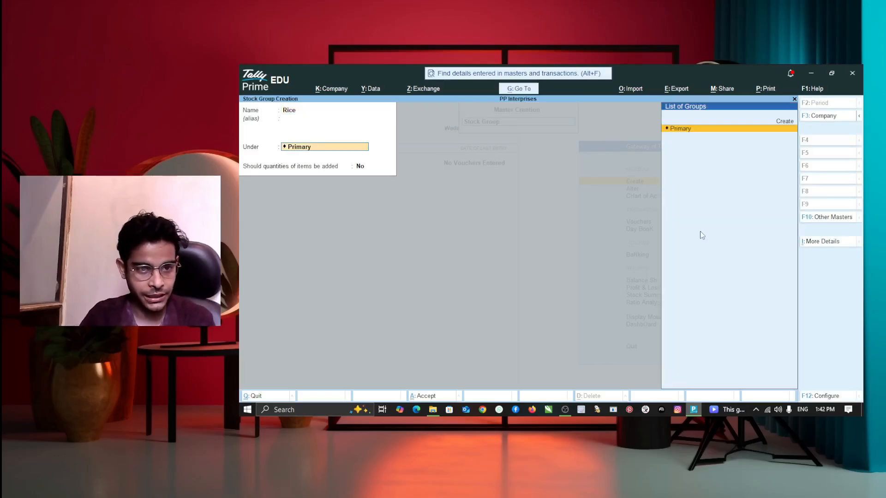
pyautogui.write('Oil')
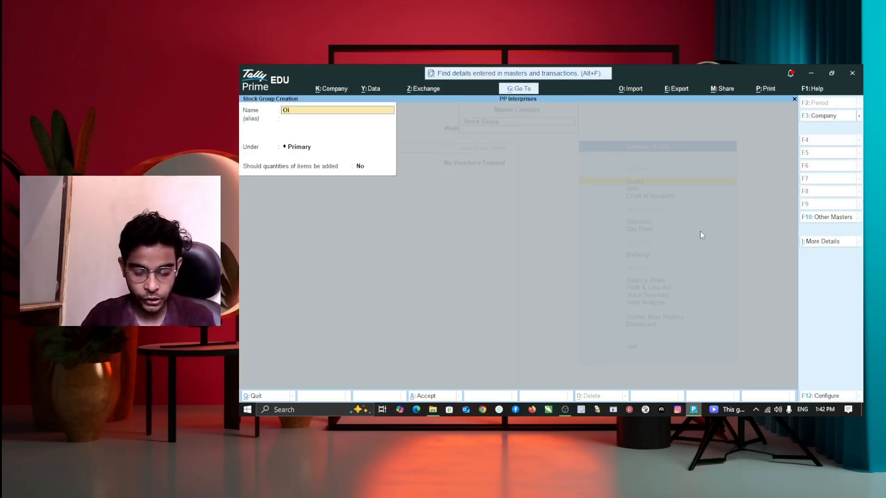
pyautogui.press('Return')
pyautogui.press('Return')
pyautogui.press('Return')
pyautogui.press('Return')
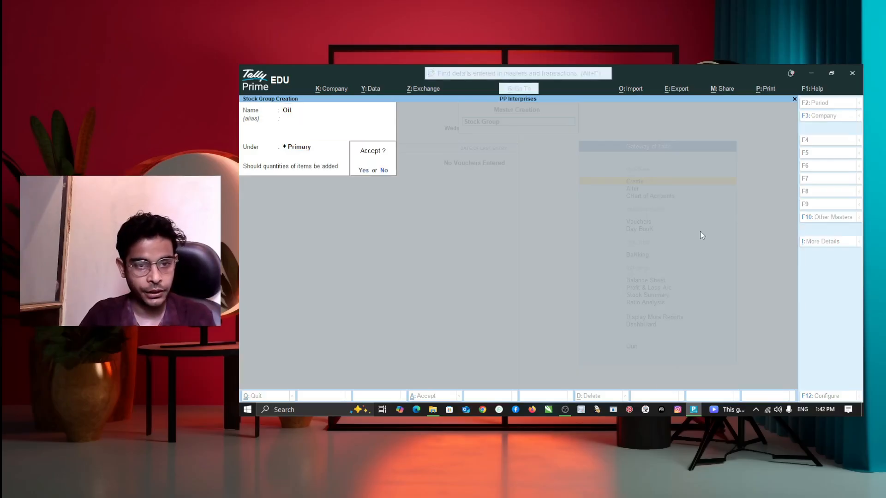
pyautogui.press('Return')
pyautogui.write('Spice')
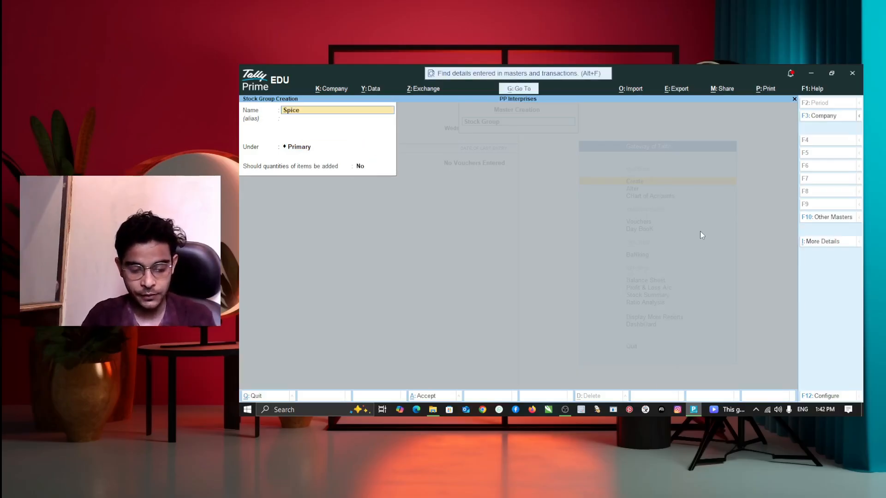
pyautogui.write('s')
pyautogui.press('Return')
pyautogui.press('Return')
pyautogui.press('Return')
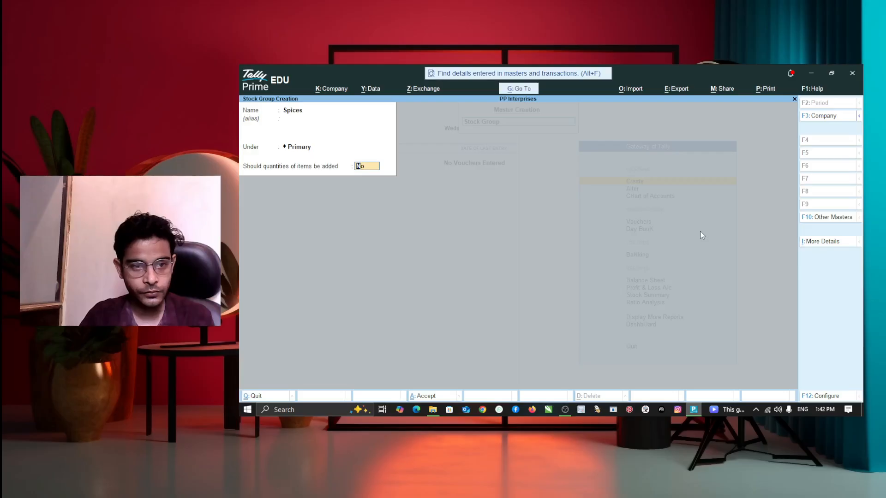
pyautogui.press('Return')
pyautogui.press('Return')
pyautogui.press('Escape')
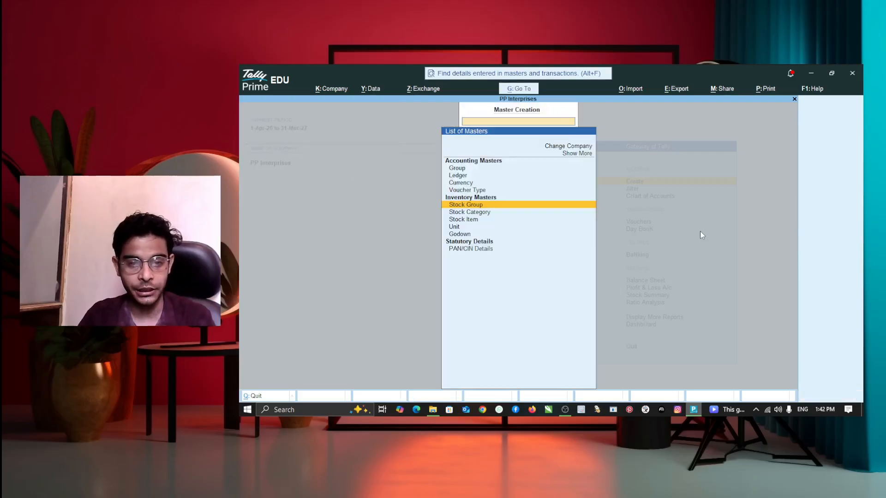
# Enter stock item Sambha under Rice in kgs, opening 100 kgs at 44.
pyautogui.press('Down')
pyautogui.press('Down')
pyautogui.press('Return')
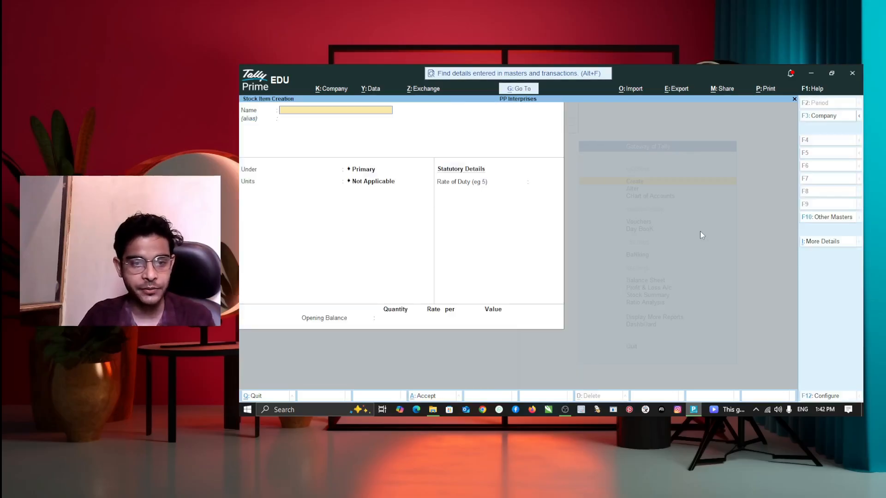
pyautogui.write('Sambha')
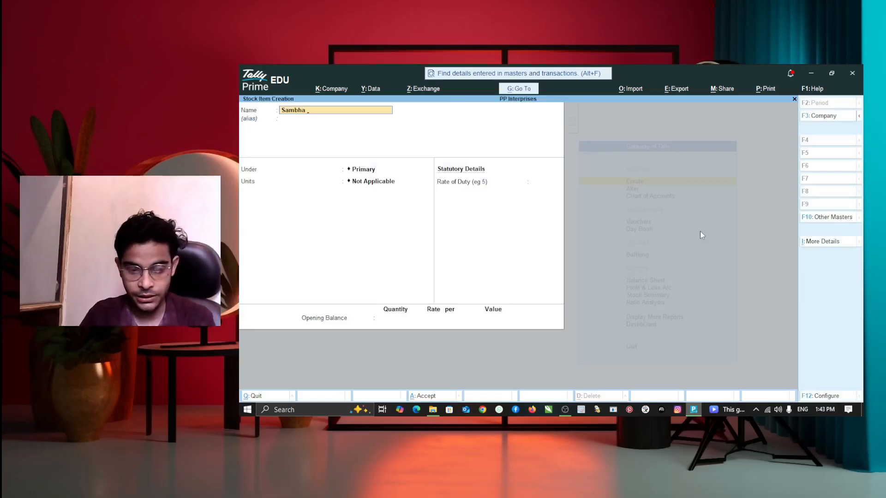
pyautogui.press('Return')
pyautogui.press('Down')
pyautogui.press('Down')
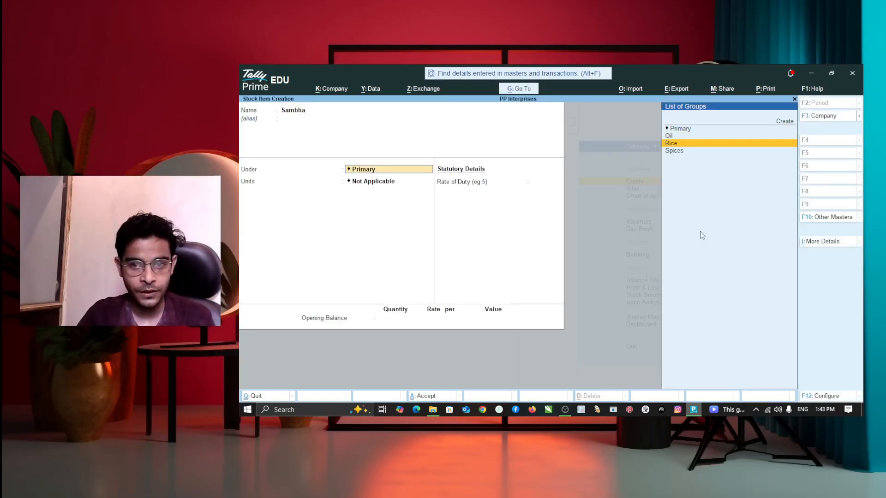
pyautogui.press('Return')
pyautogui.press('Down')
pyautogui.press('Return')
pyautogui.press('Return')
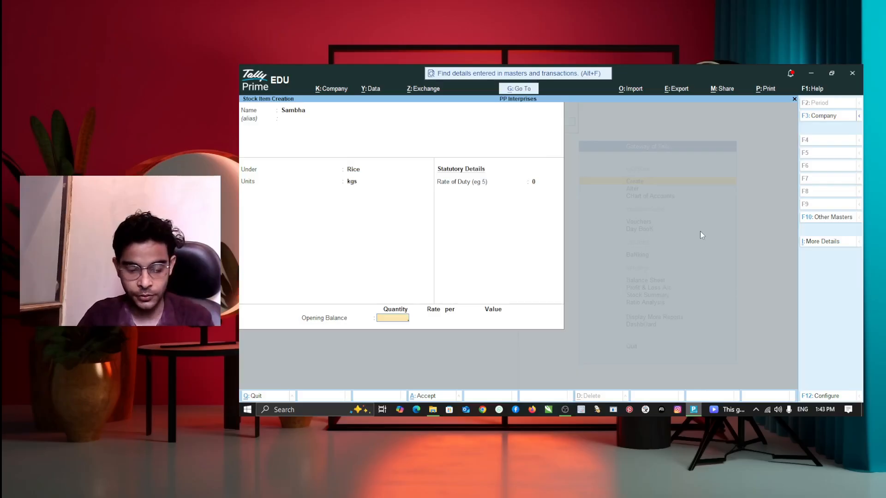
pyautogui.write('100')
pyautogui.press('Return')
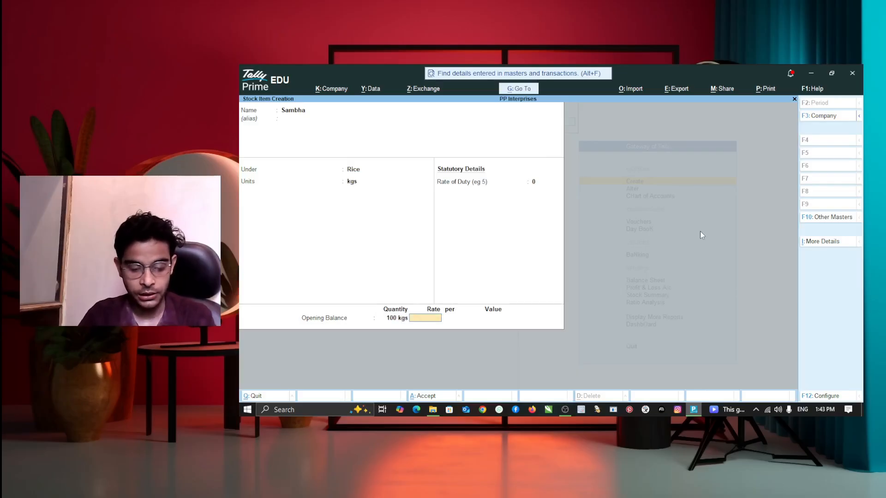
pyautogui.write('44')
pyautogui.press('Return')
pyautogui.press('Return')
pyautogui.press('Return')
# Save Sambha and add Basmati under Rice, 50 kgs at 110 (5,500).
pyautogui.press('Return')
pyautogui.write('Basmati')
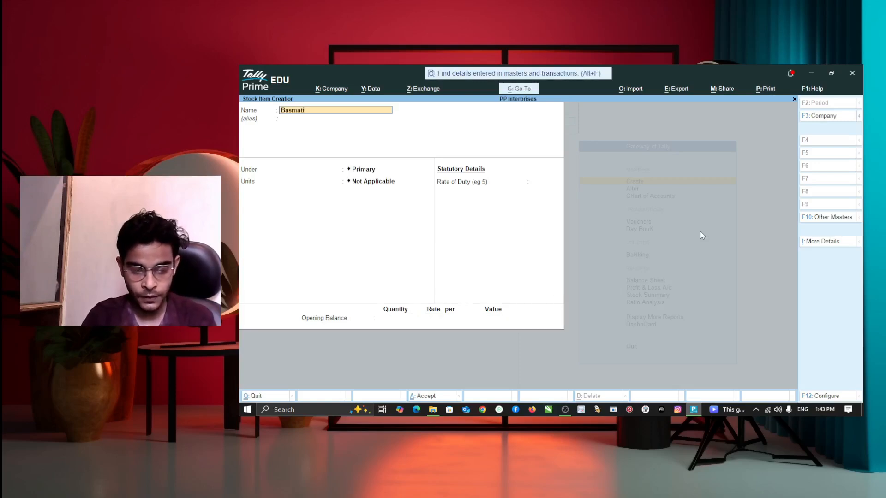
pyautogui.press('Return')
pyautogui.press('Down')
pyautogui.press('Down')
pyautogui.press('Return')
pyautogui.press('Return')
pyautogui.press('Return')
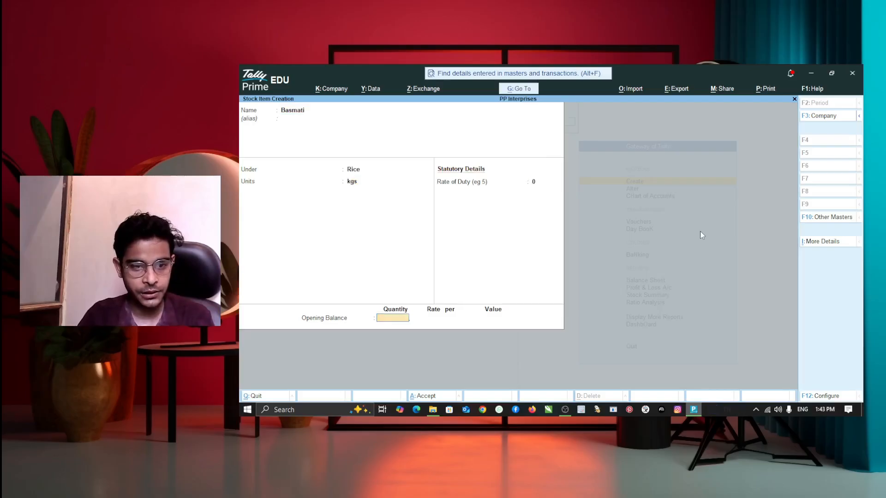
pyautogui.write('50')
pyautogui.press('Return')
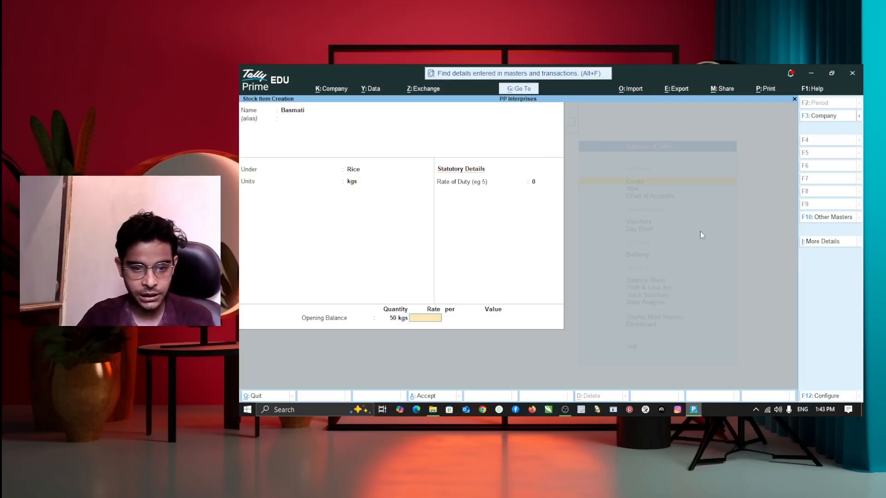
pyautogui.write('110')
pyautogui.press('Return')
pyautogui.press('Return')
pyautogui.press('Return')
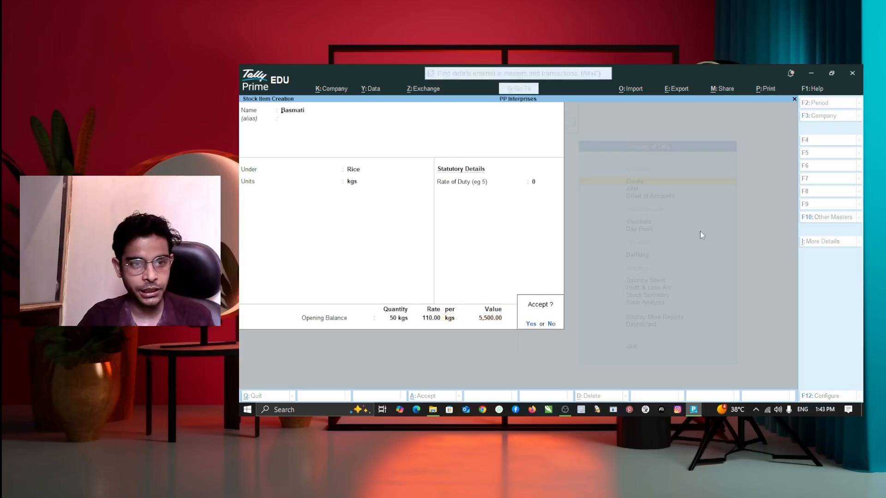
pyautogui.press('Return')
# Enter Kalanamak under Rice in kgs, 50 kgs at 145 totalling 7,250.
pyautogui.write('Kala')
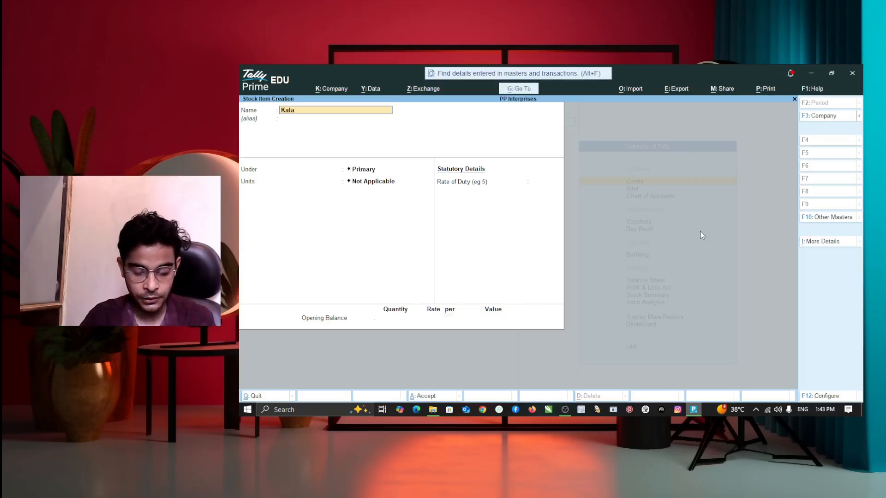
pyautogui.write('namak')
pyautogui.press('Return')
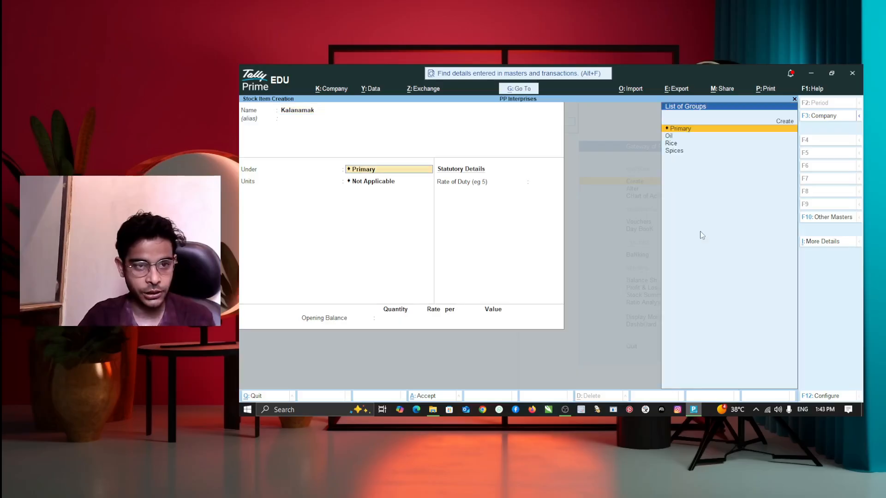
pyautogui.press('Down')
pyautogui.press('Down')
pyautogui.press('Return')
pyautogui.press('Down')
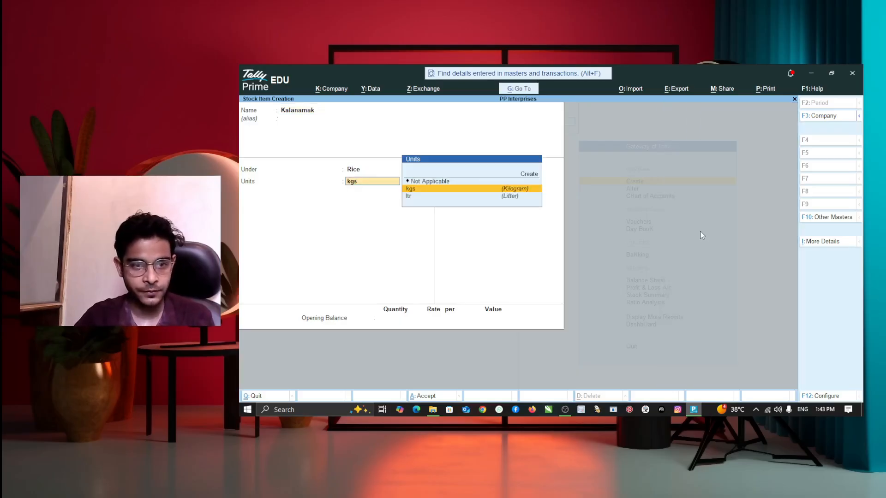
pyautogui.press('Return')
pyautogui.press('Return')
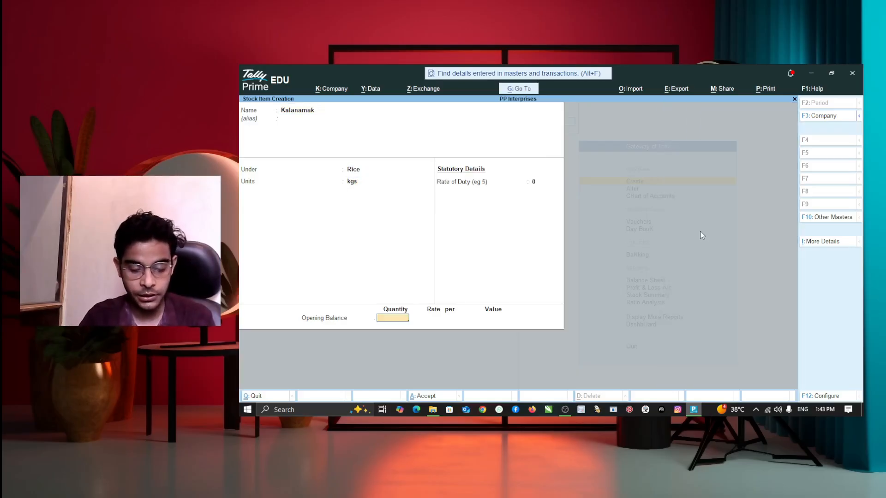
pyautogui.write('50')
pyautogui.press('Return')
pyautogui.write('145')
pyautogui.press('Return')
pyautogui.press('Return')
pyautogui.press('Return')
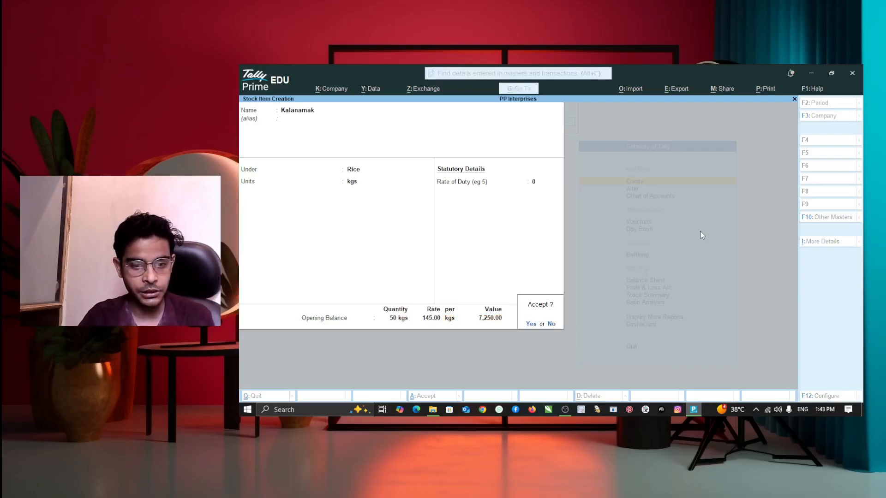
pyautogui.press('Return')
# Enter stock item Musterd Oil under Oil in ltr, 20 ltr at 145.
pyautogui.write('Musterd Oil')
pyautogui.press('Return')
pyautogui.press('Return')
pyautogui.press('Down')
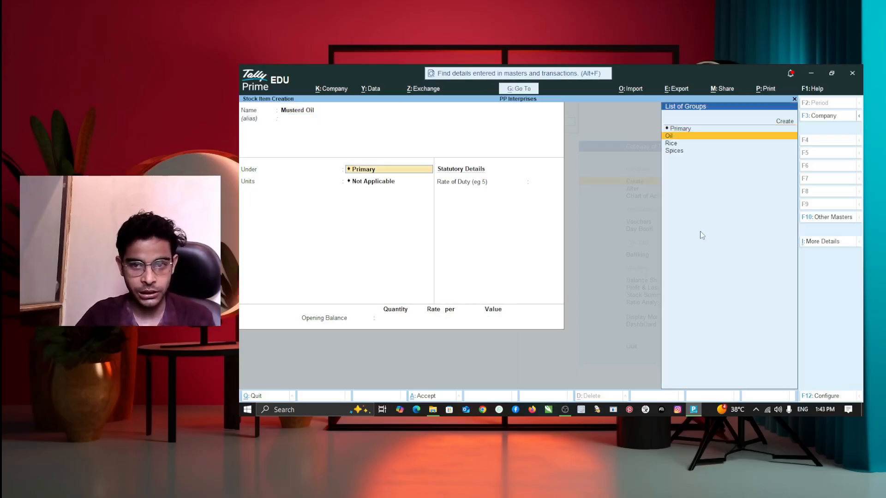
pyautogui.press('Return')
pyautogui.press('Down')
pyautogui.press('Down')
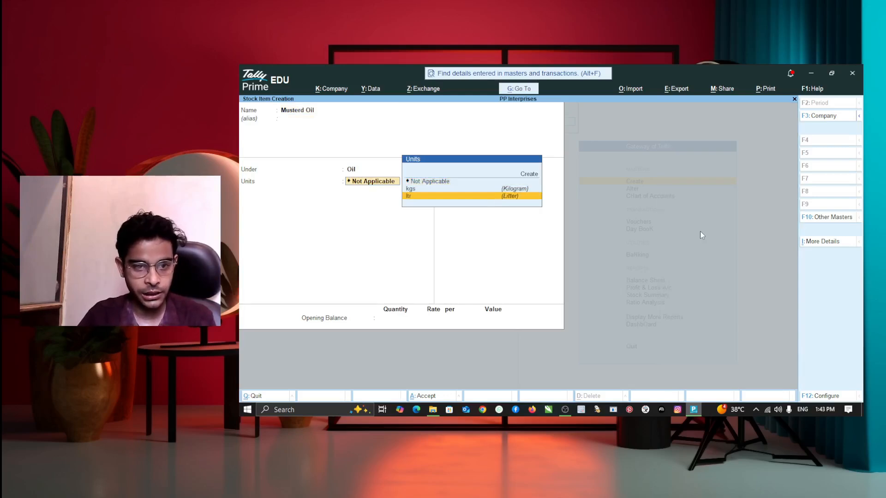
pyautogui.press('Return')
pyautogui.press('Return')
pyautogui.write('20 ltr')
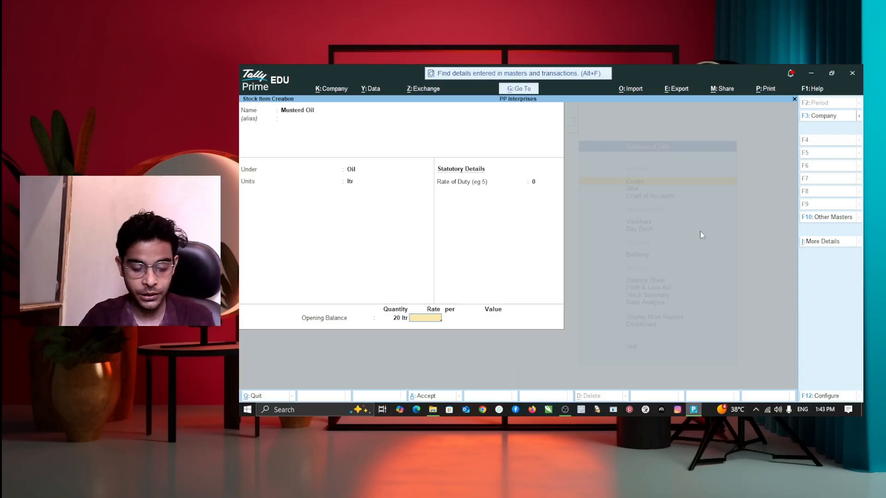
pyautogui.write('45')
pyautogui.press('Return')
pyautogui.press('Return')
# Save Musterd Oil (2,900) and add Fortune under Oil, 30 ltr at 120 totalling 3,600.
pyautogui.press('Return')
pyautogui.press('Return')
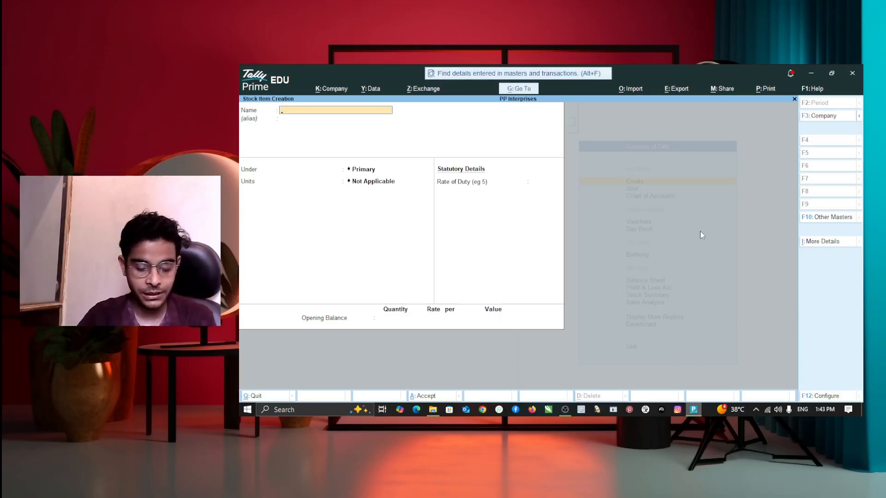
pyautogui.write('Fortune')
pyautogui.press('Return')
pyautogui.press('Return')
pyautogui.press('Down')
pyautogui.press('Return')
pyautogui.press('Return')
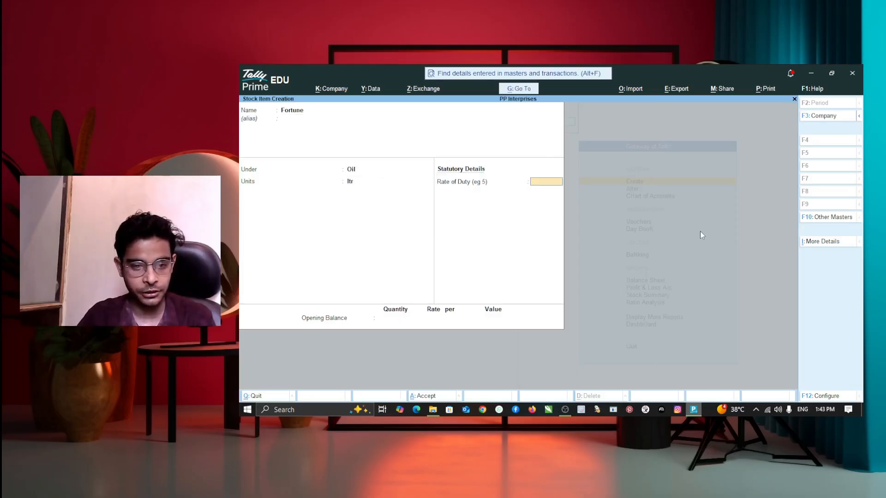
pyautogui.press('Return')
pyautogui.write('30')
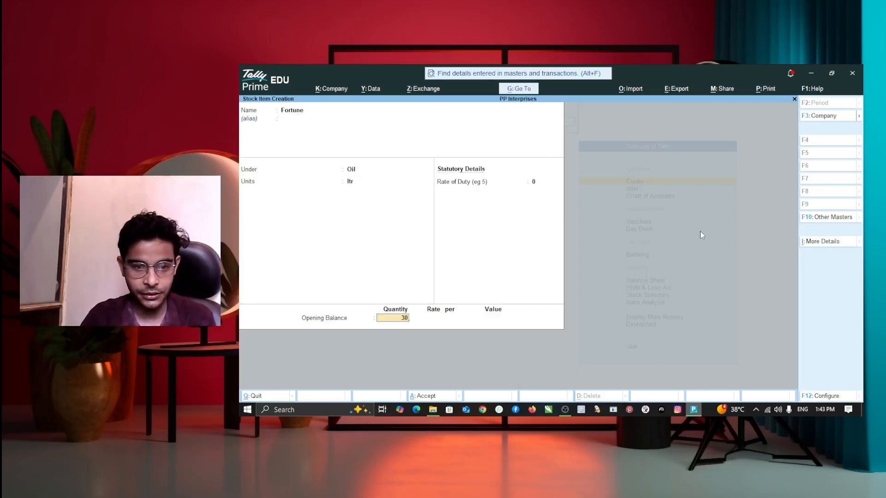
pyautogui.press('Return')
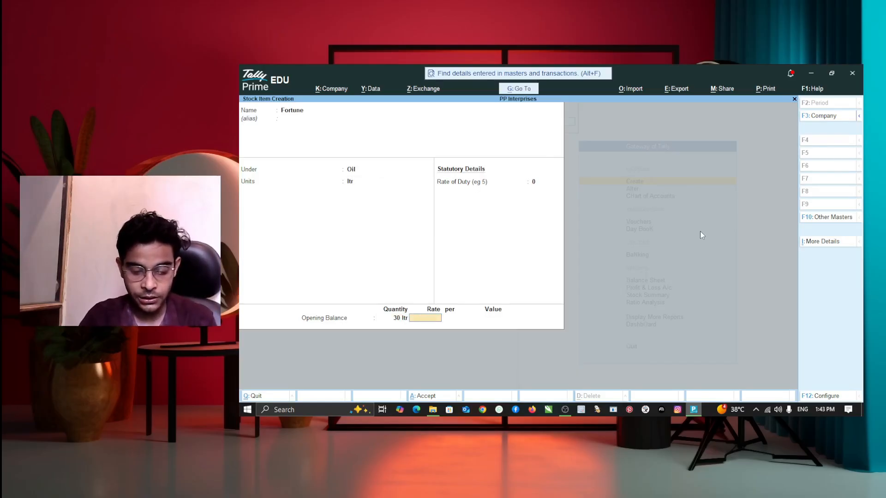
pyautogui.write('14')
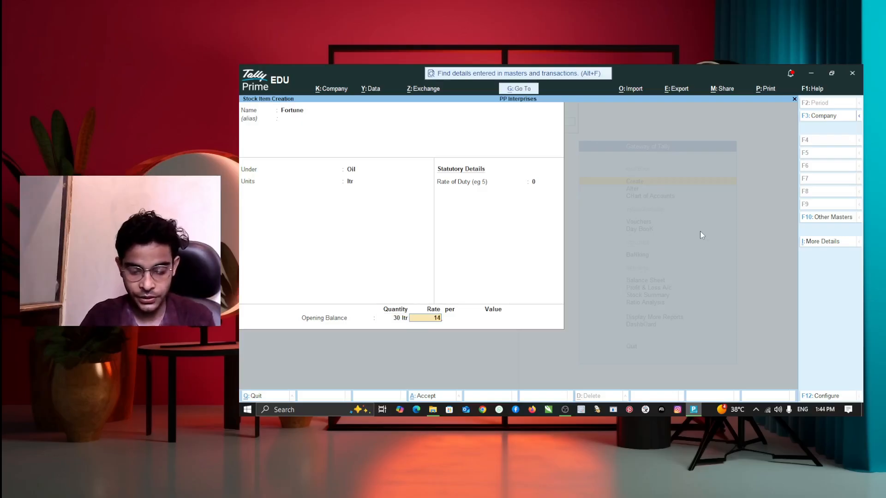
pyautogui.press('BackSpace')
pyautogui.write('20')
pyautogui.press('Return')
pyautogui.press('Return')
pyautogui.press('Return')
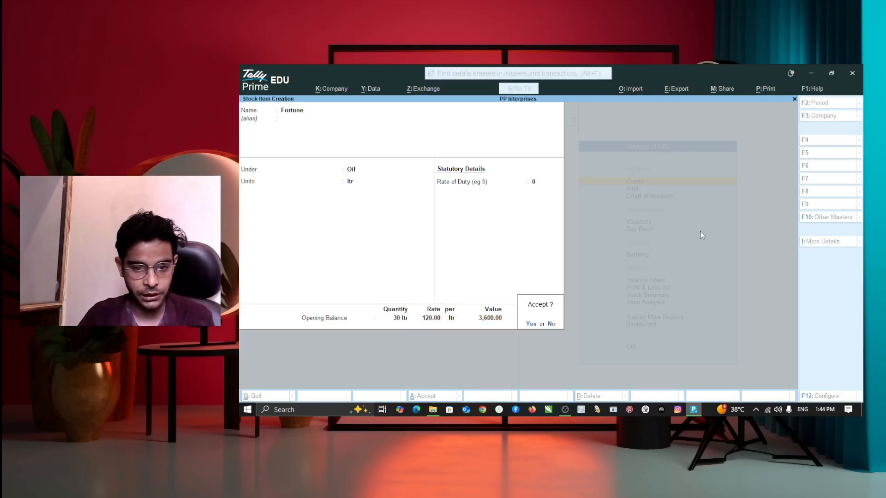
pyautogui.press('Return')
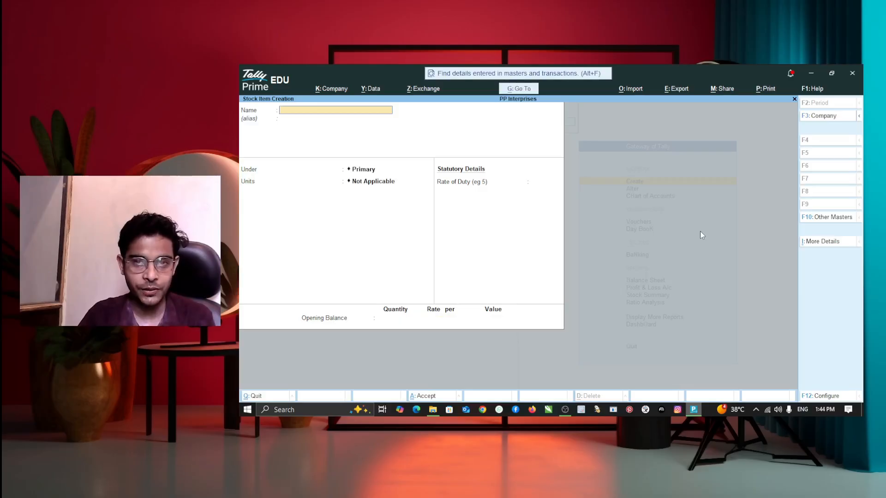
# Create stock item Cumin under Spices with an opening stock of 5 kgs at 1000 (5,000.00).
pyautogui.write('Cumin')
pyautogui.press('Return')
pyautogui.press('Return')
pyautogui.press('Down')
pyautogui.press('Down')
pyautogui.press('Down')
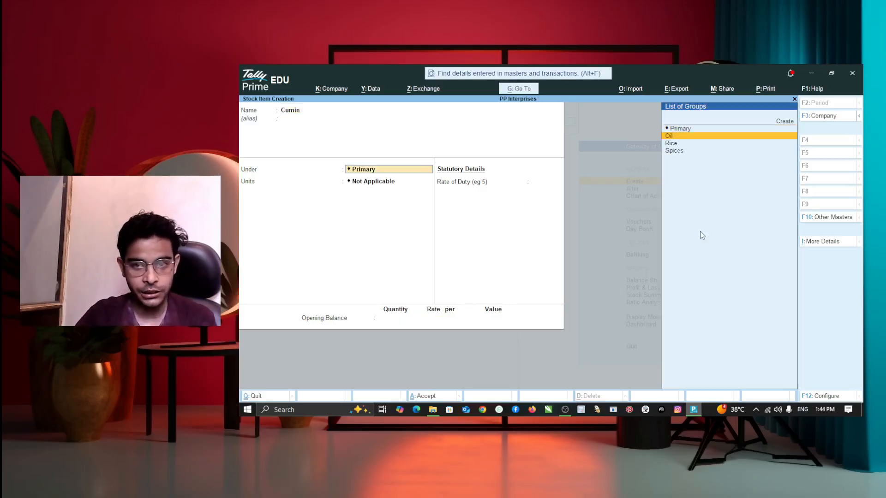
pyautogui.press('\\')
pyautogui.press('Escape')
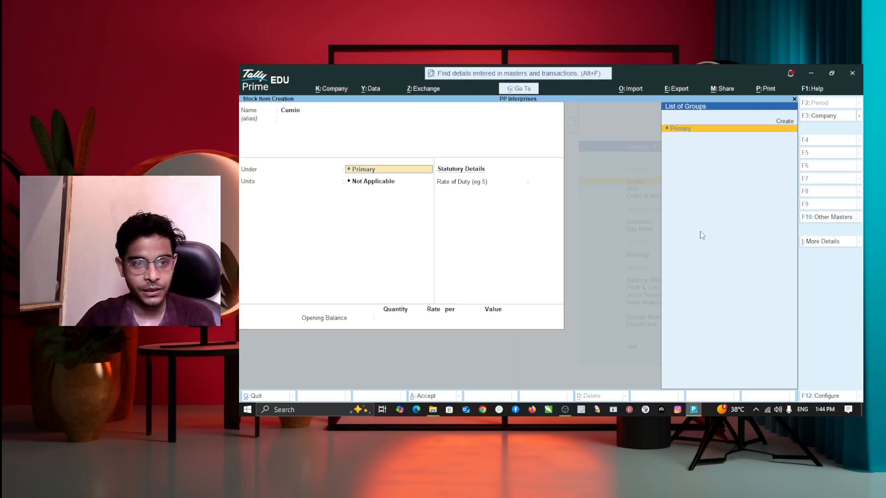
pyautogui.press('BackSpace')
pyautogui.press('BackSpace')
pyautogui.press('BackSpace')
pyautogui.press('BackSpace')
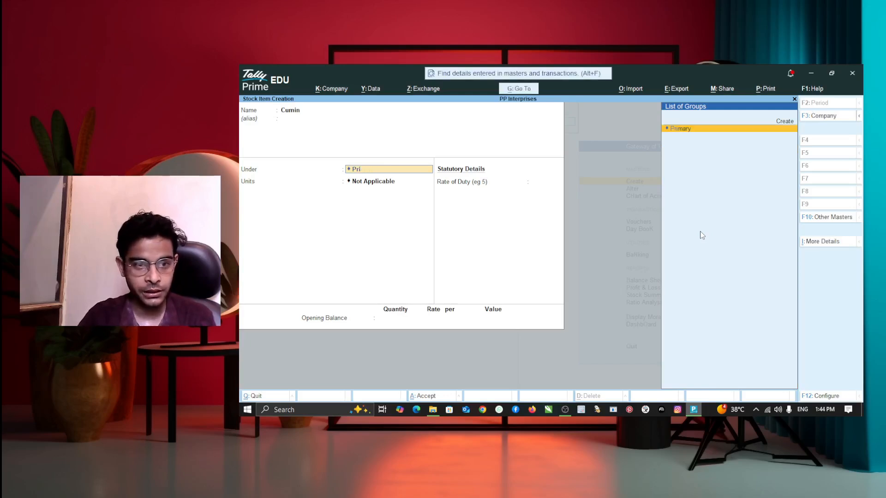
pyautogui.press('BackSpace')
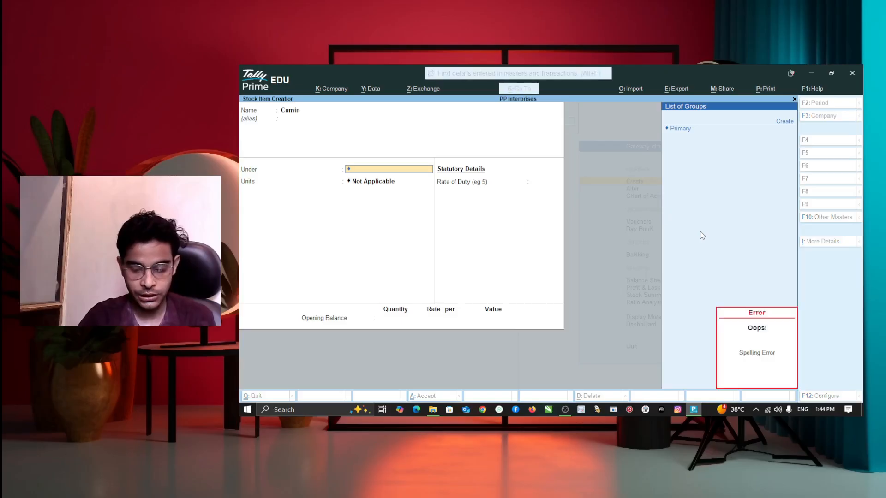
pyautogui.press('BackSpace')
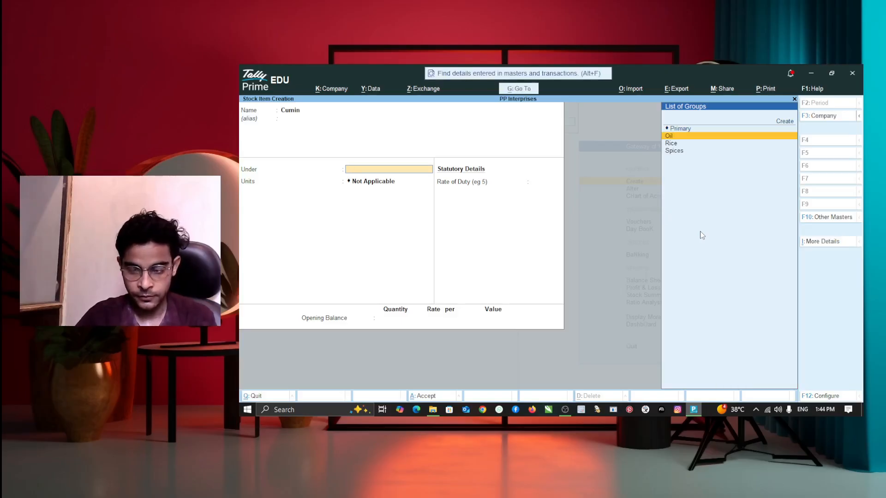
pyautogui.press('Up')
pyautogui.press('Down')
pyautogui.press('Down')
pyautogui.press('Down')
pyautogui.press('Return')
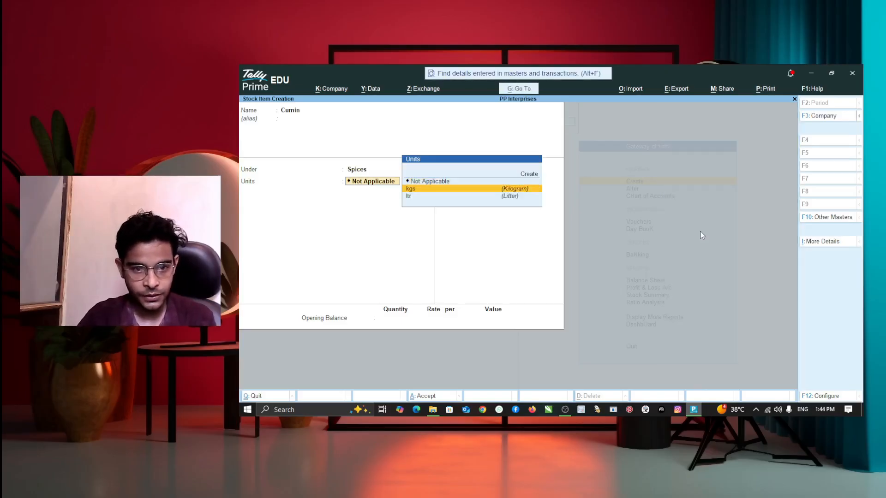
pyautogui.press('Return')
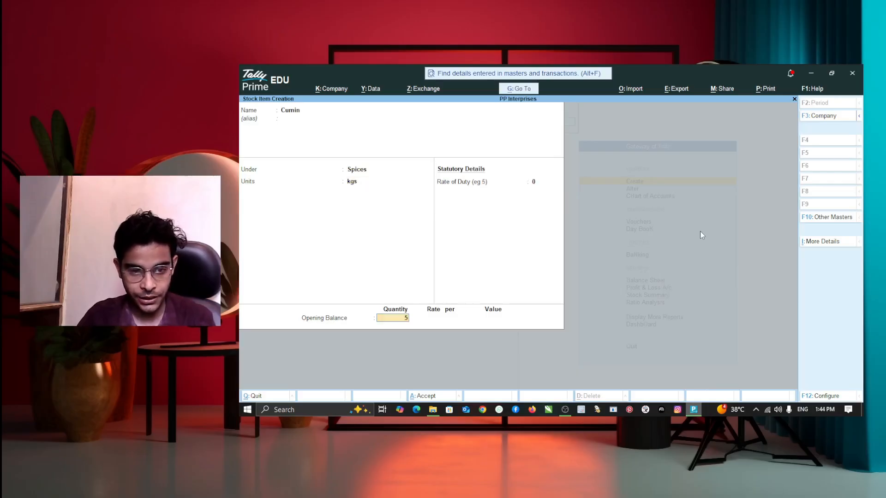
pyautogui.press('Return')
pyautogui.write('1000')
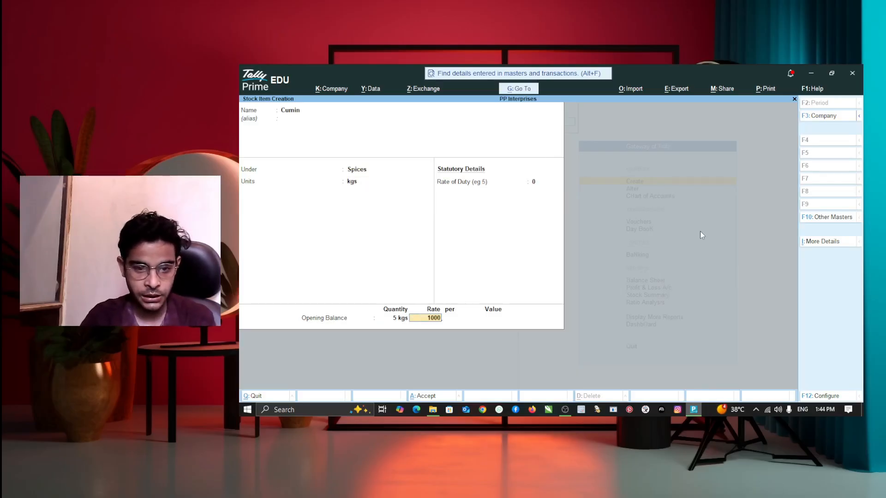
pyautogui.press('Return')
pyautogui.press('Return')
pyautogui.press('Return')
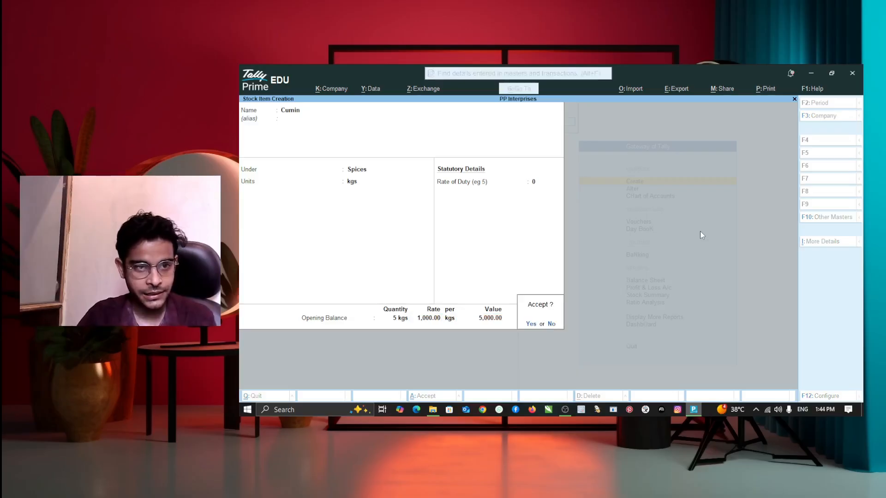
pyautogui.press('Return')
# Create stock item Clove under Spices with an opening stock of 2 kgs at 1500 (3,000.00).
pyautogui.write('Clove')
pyautogui.press('Return')
pyautogui.press('Down')
pyautogui.press('Down')
pyautogui.press('Down')
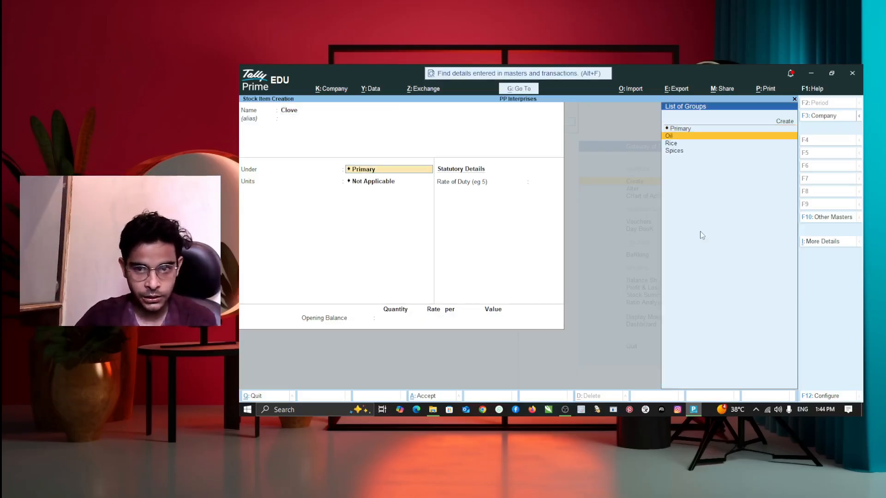
pyautogui.press('Return')
pyautogui.press('Down')
pyautogui.press('Up')
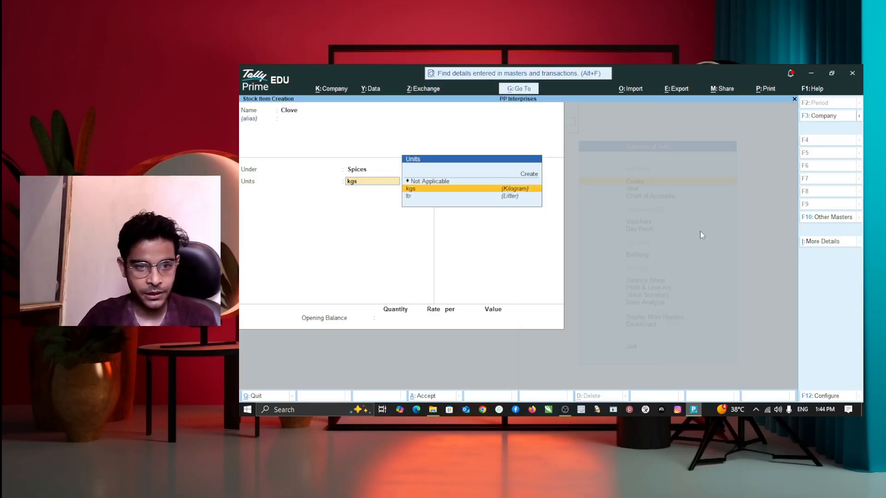
pyautogui.press('Return')
pyautogui.press('Return')
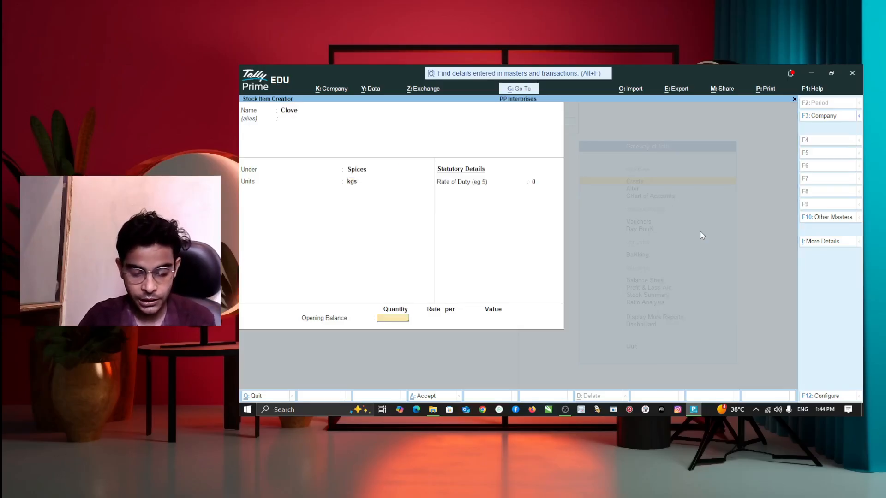
pyautogui.write('2')
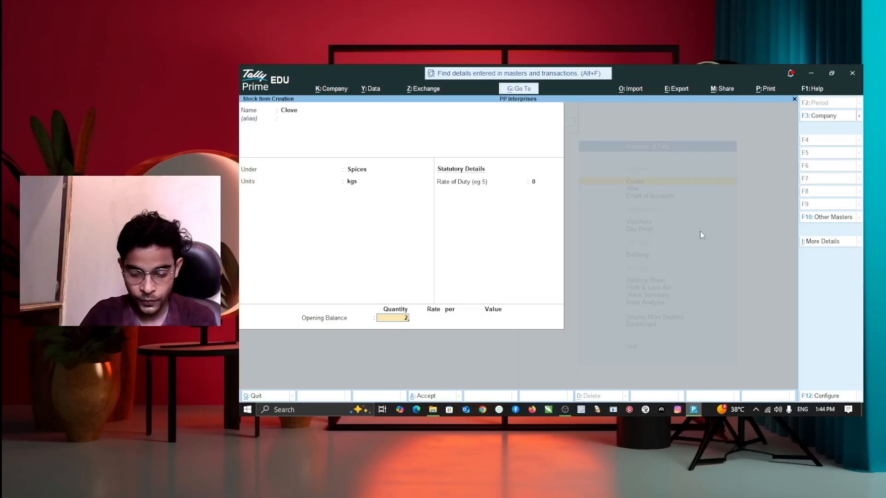
pyautogui.press('Return')
pyautogui.write('1500')
pyautogui.press('Return')
pyautogui.press('Return')
pyautogui.press('Return')
pyautogui.press('Return')
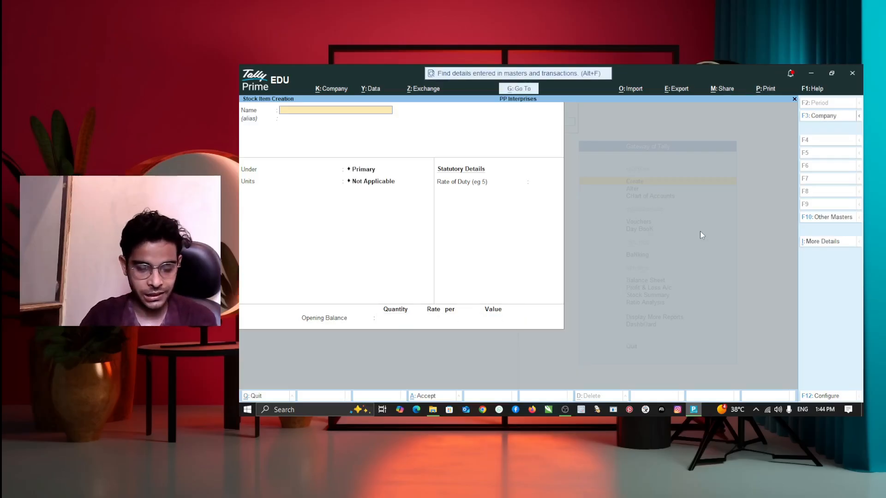
# Enter stock item Cardmom under Spices with an opening stock of 1 kgs at 3000.
pyautogui.write('Cardmom')
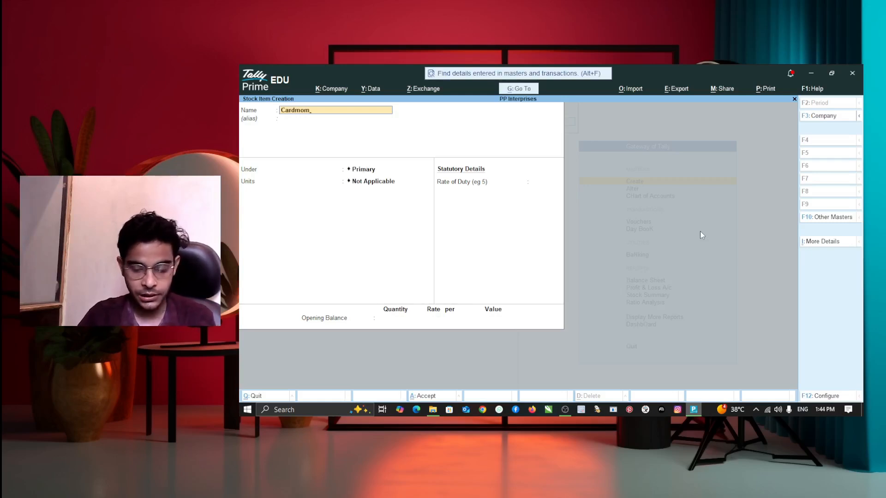
pyautogui.press('Return')
pyautogui.press('Return')
pyautogui.press('Down')
pyautogui.press('Down')
pyautogui.press('Return')
pyautogui.press('Down')
pyautogui.press('Up')
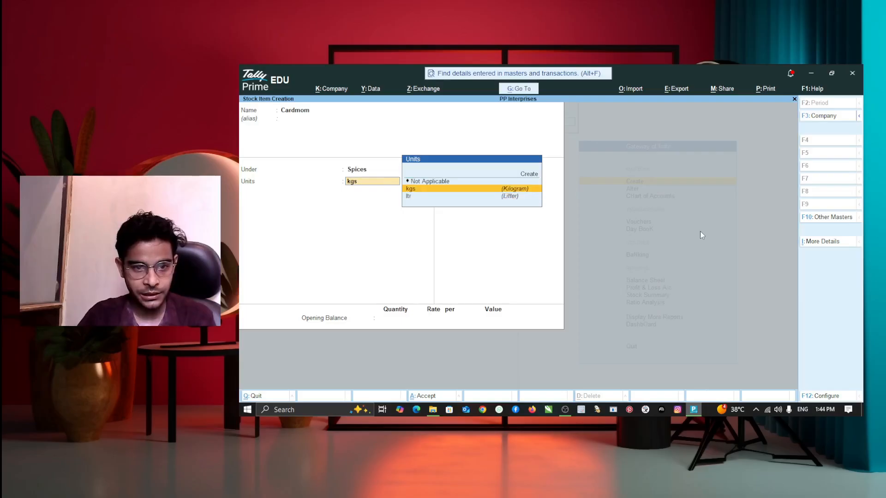
pyautogui.press('Return')
pyautogui.press('Return')
pyautogui.write('1')
pyautogui.press('Return')
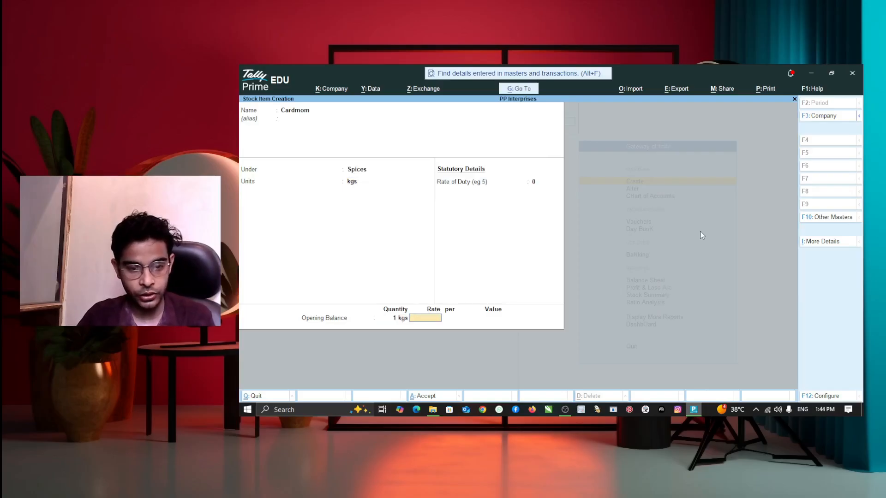
pyautogui.write('3000')
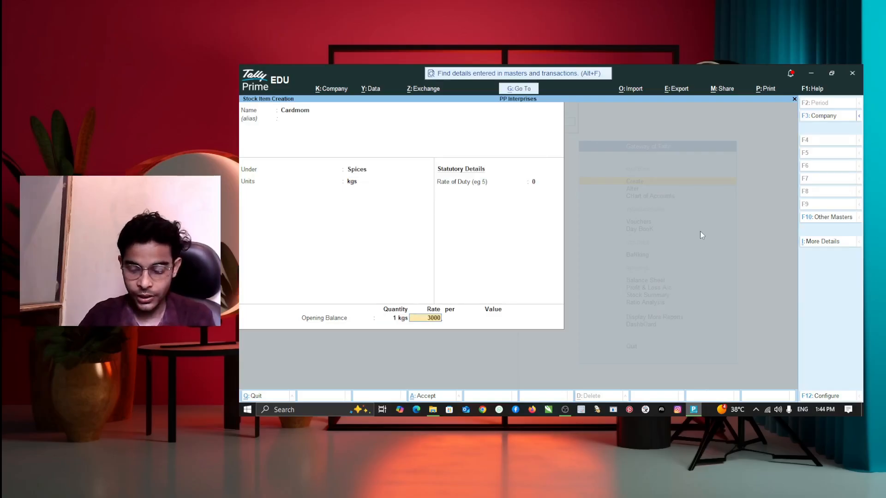
pyautogui.press('Return')
pyautogui.press('Return')
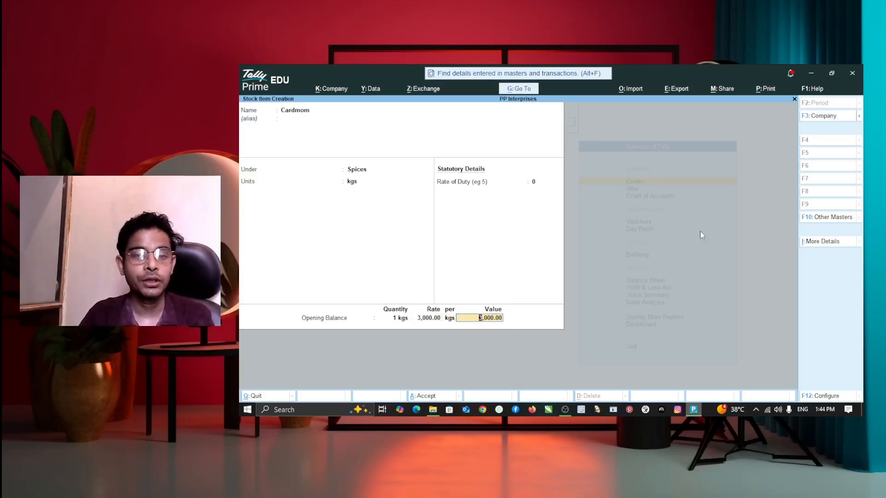
pyautogui.press('Return')
# Save Cardmom and go back to the Gateway of Tally.
pyautogui.press('Return')
pyautogui.press('Escape')
pyautogui.press('Return')
pyautogui.press('Escape')
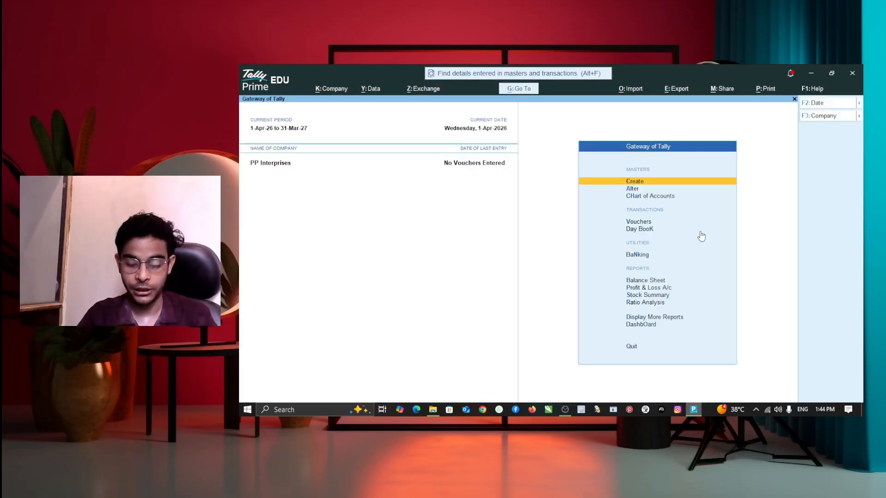
# Open the Stock Summary expanded to individual items (total 34,650.00) and its print settings.
pyautogui.press('Down')
pyautogui.press('Down')
pyautogui.press('Down')
pyautogui.press('Down')
pyautogui.press('Down')
pyautogui.press('Down')
pyautogui.press('Down')
pyautogui.press('Down')
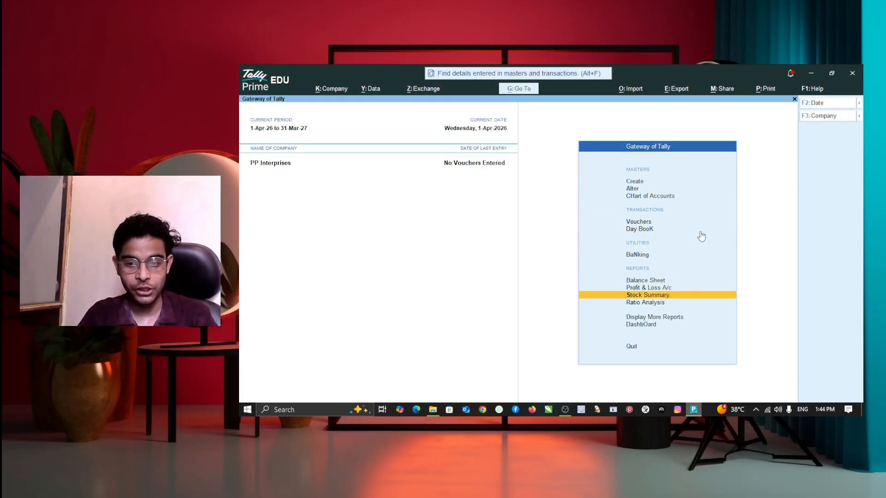
pyautogui.press('Return')
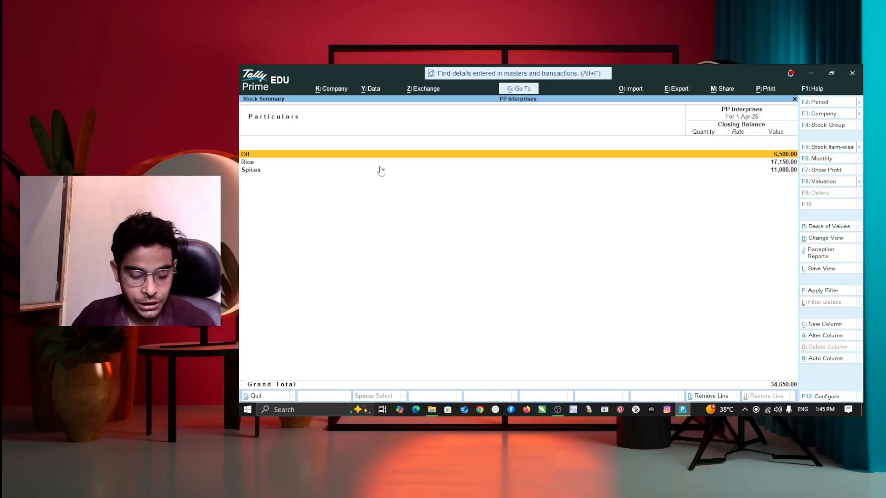
pyautogui.hotkey('alt', 'F5')
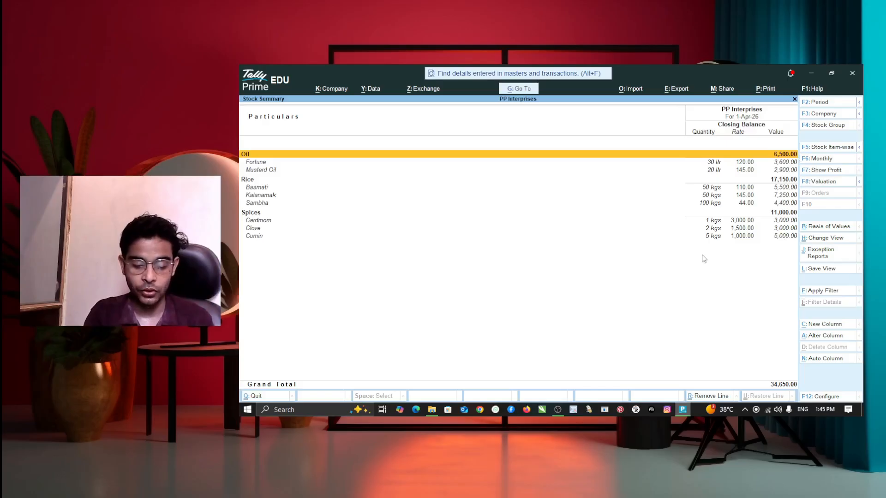
pyautogui.hotkey('alt', 'p')
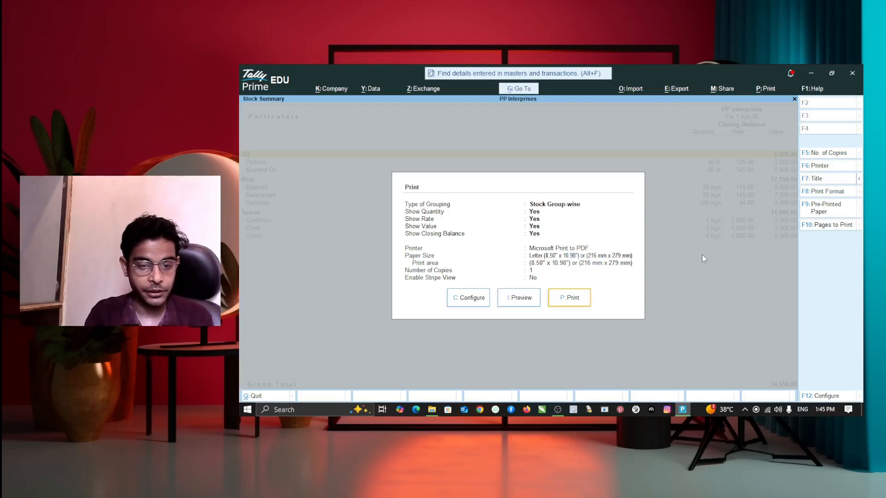
# Preview the Stock Summary print and zoom in to read the 34,650.00 grand total.
pyautogui.press('i')
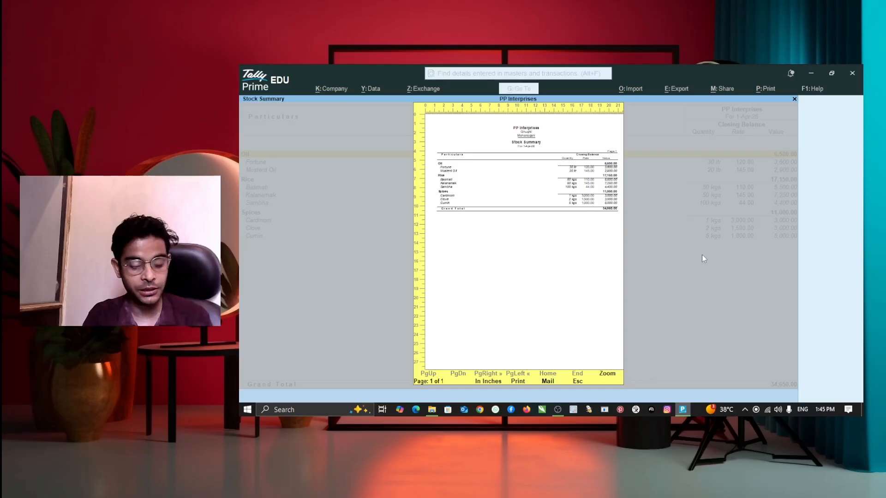
pyautogui.press('Return')
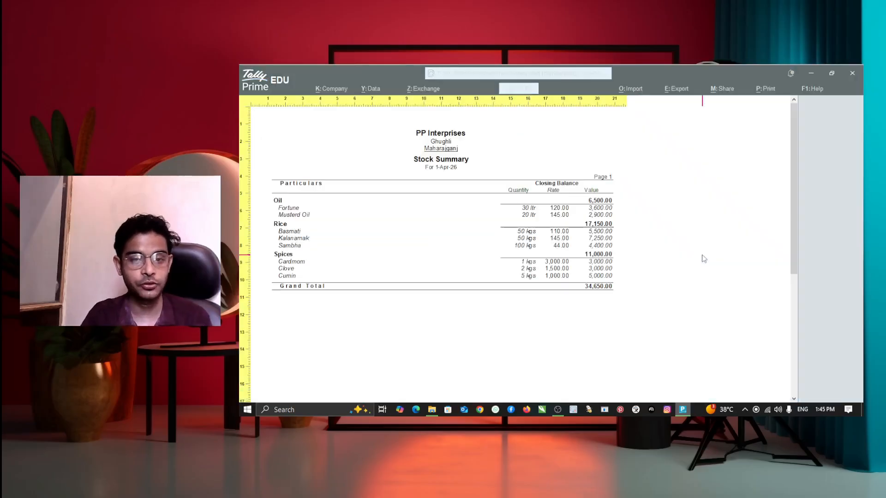
pyautogui.scroll(-1, 319, 257)
pyautogui.scroll(1, 320, 258)
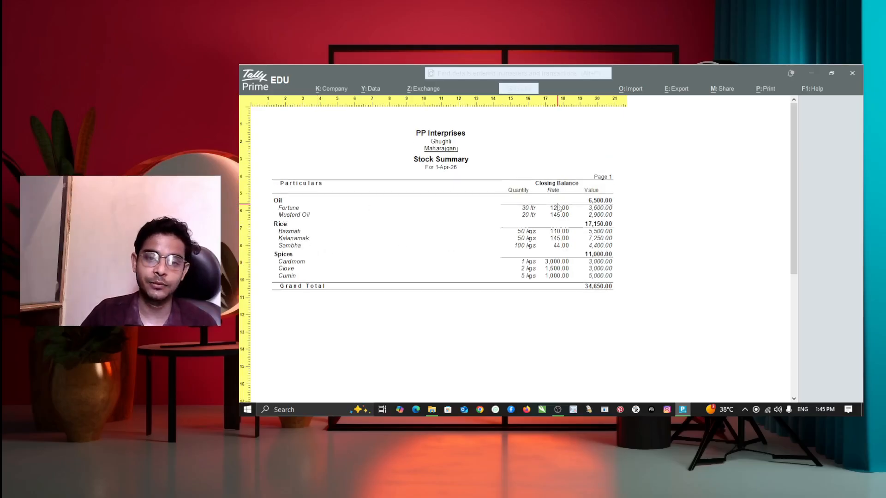